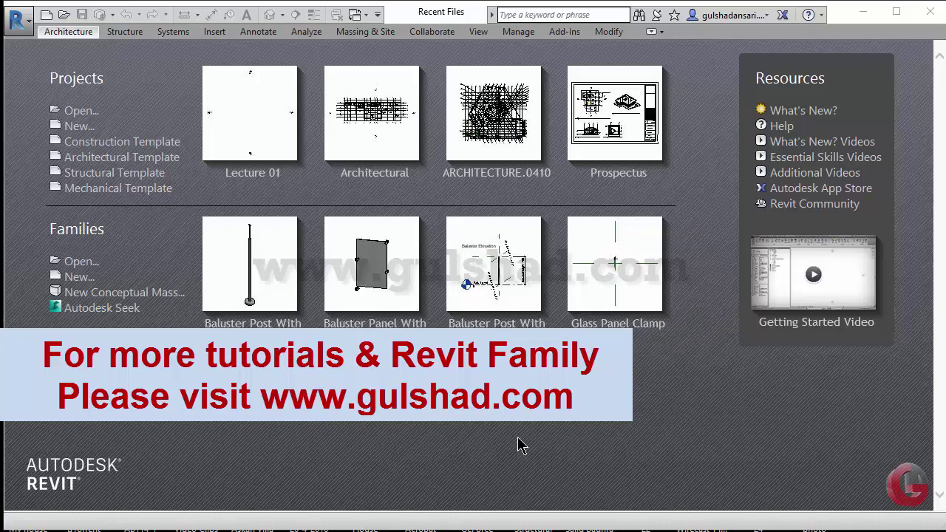
Open the Lecture 01 project from the Structural Tutorial YouTube folder.
left_click(80, 111)
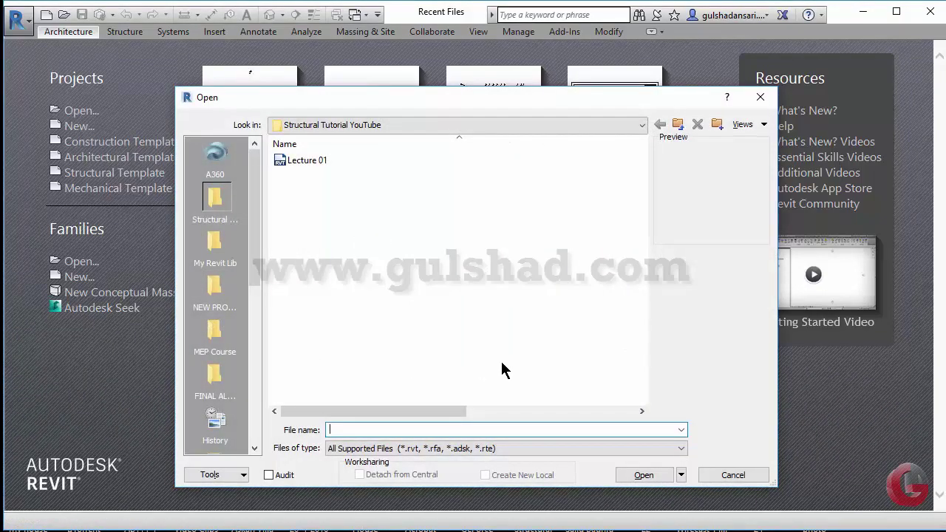
left_click(311, 161)
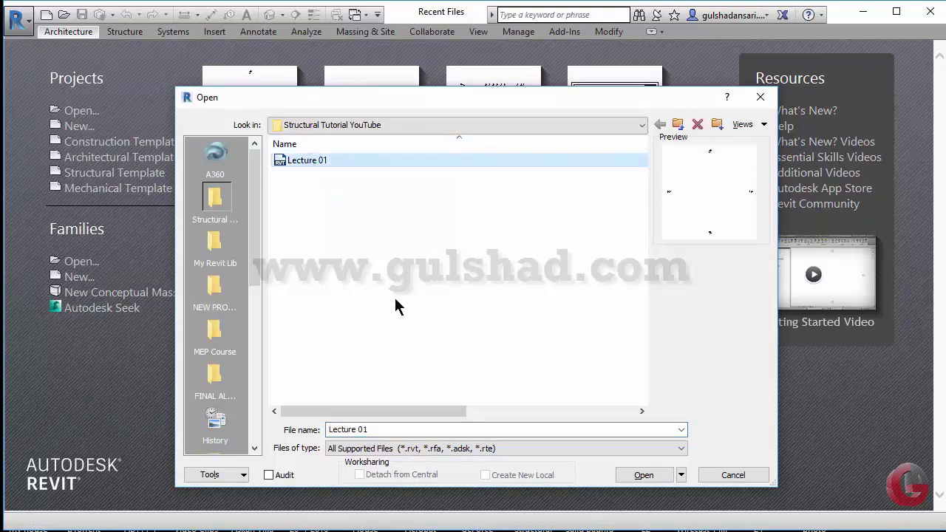
left_click(633, 474)
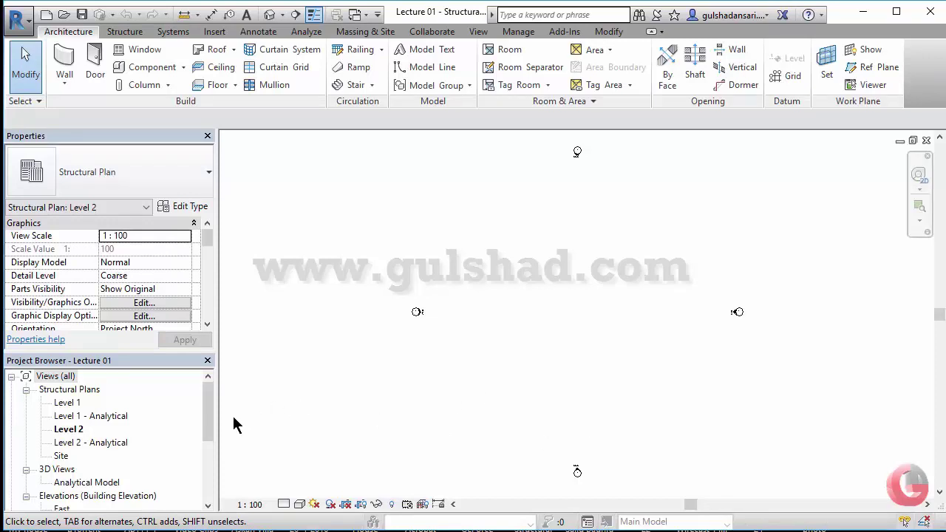
left_click_drag(211, 409, 219, 447)
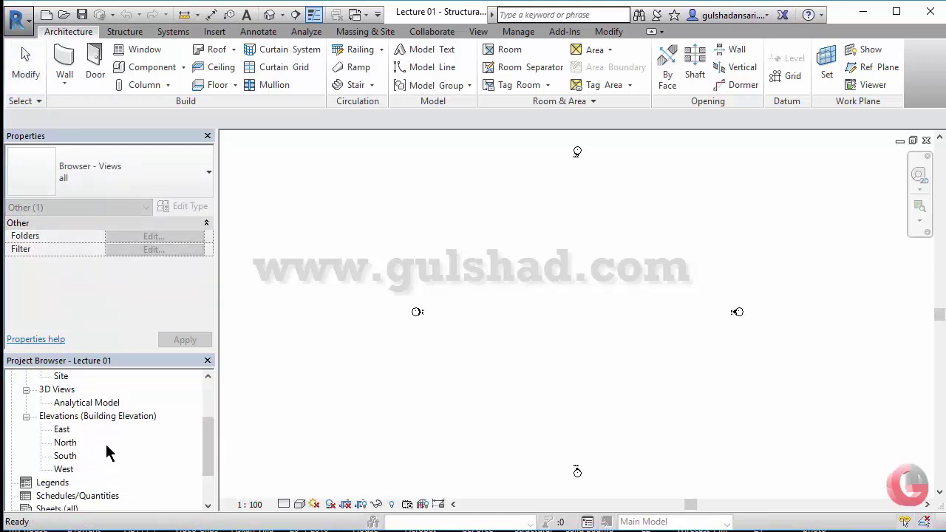
left_click(62, 433)
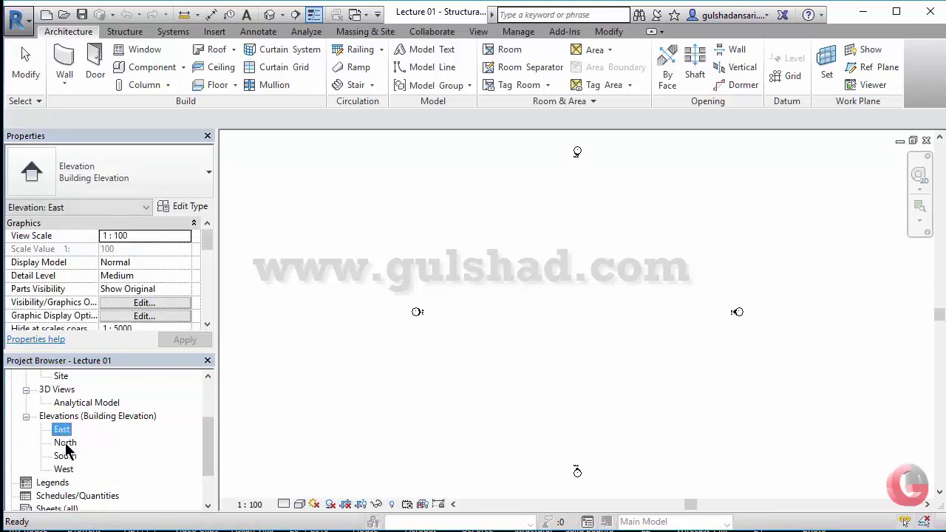
left_click(67, 445)
left_click(70, 457)
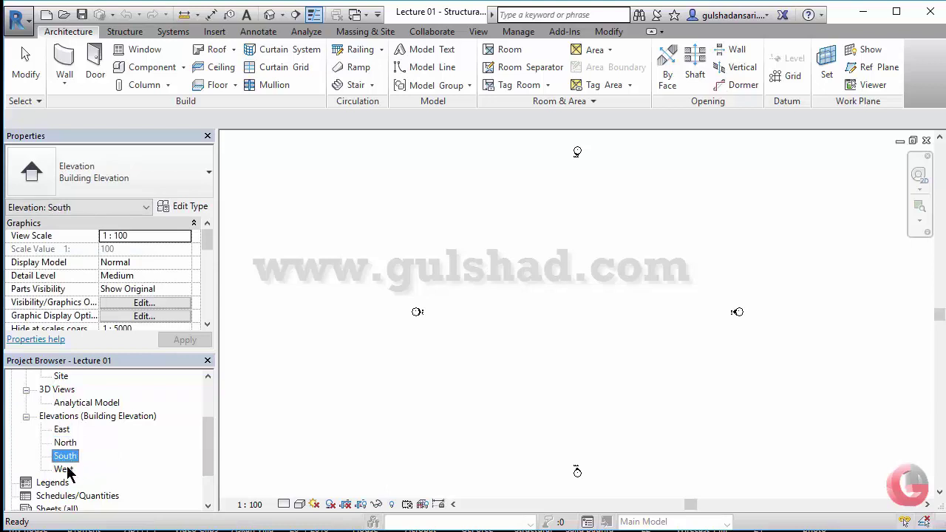
left_click(71, 469)
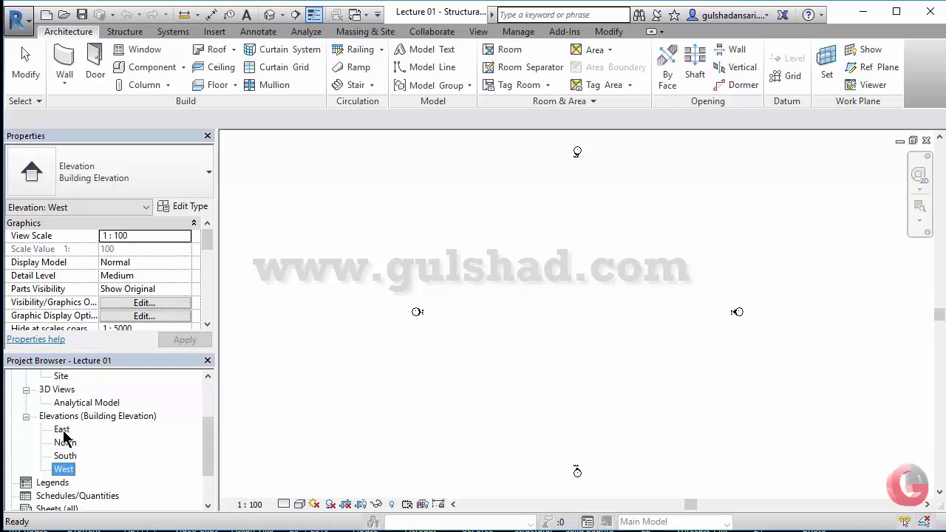
Open the East building elevation and zoom in on the Level 1 and Level 2 heads.
double_click(62, 430)
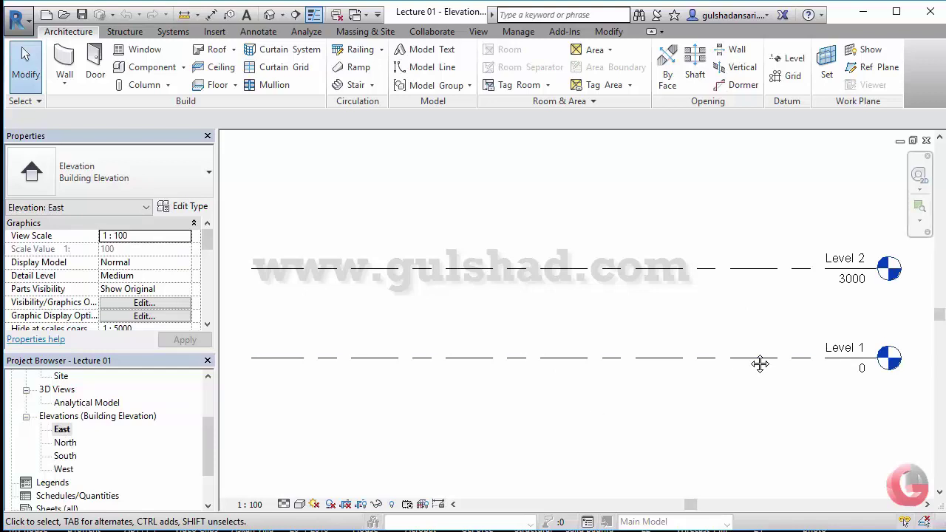
middle_click_drag(760, 362, 640, 363)
scroll(764, 328, "up", 2)
scroll(765, 327, "up", 2)
scroll(762, 321, "up", 1)
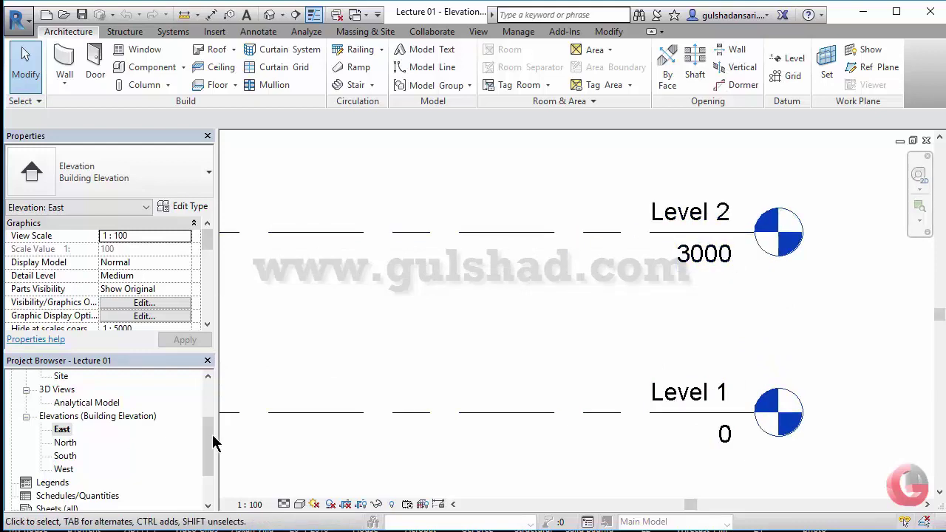
left_click_drag(210, 431, 212, 392)
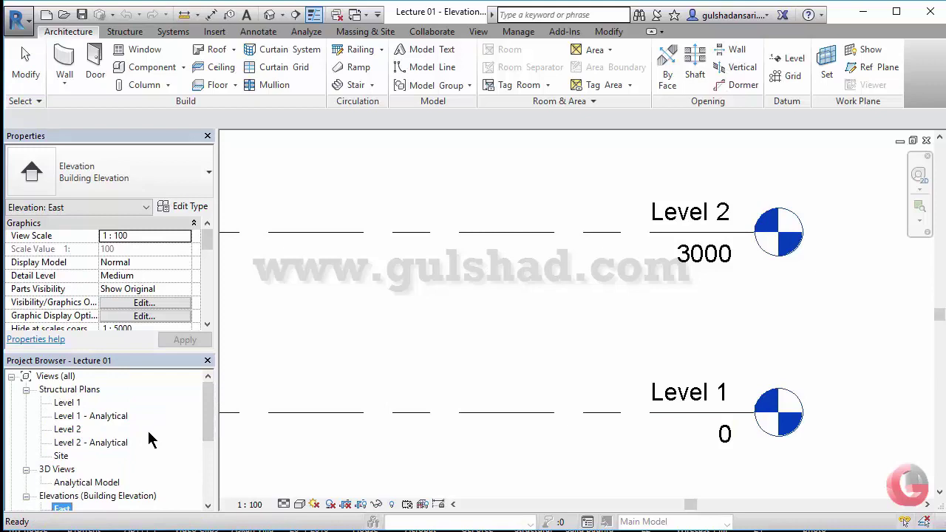
Delete the Level 1 - Analytical and Level 2 - Analytical structural plans from the Project Browser.
left_click(105, 419)
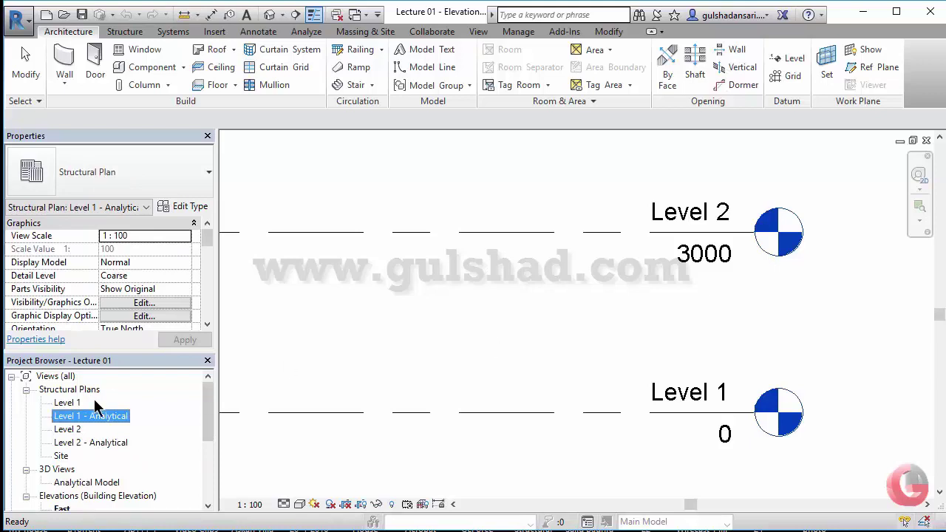
left_click(108, 443)
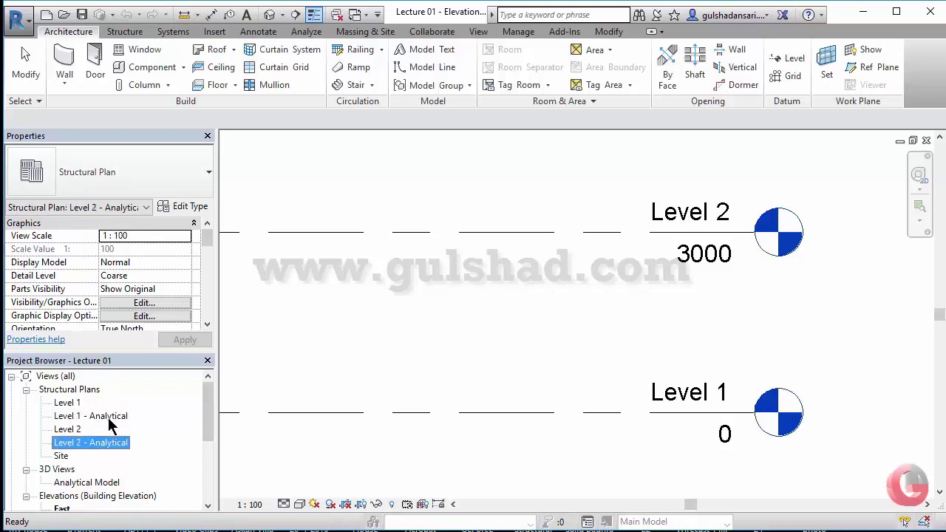
left_click(108, 419)
key("Delete")
left_click(85, 429)
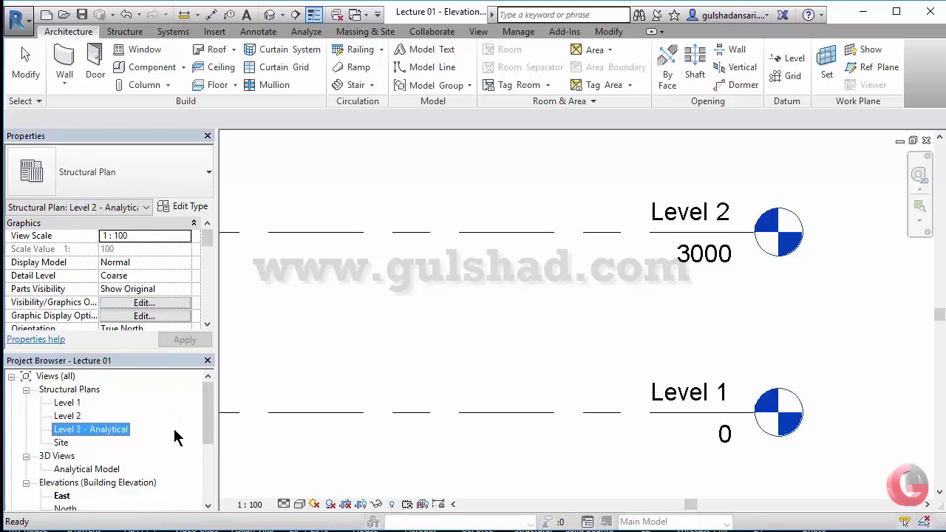
key("Delete")
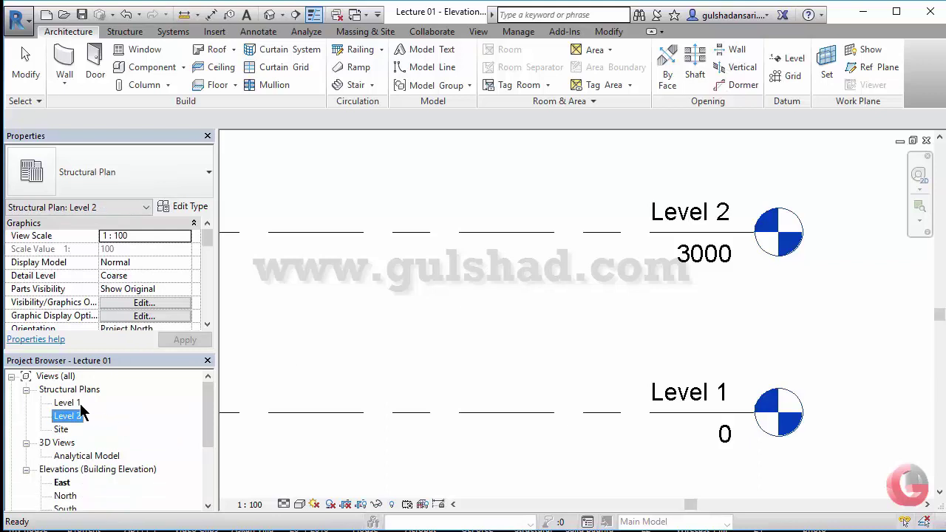
left_click(74, 405)
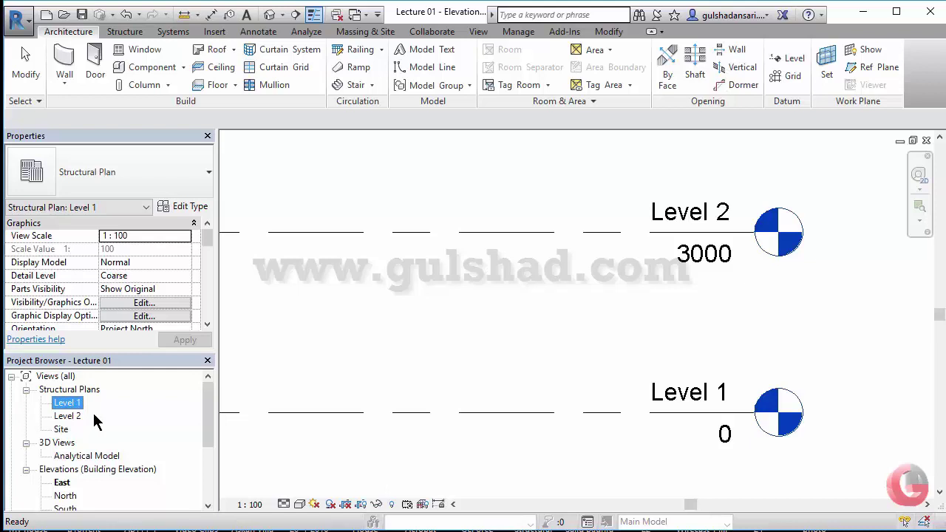
left_click(548, 371)
middle_click_drag(799, 277, 781, 274)
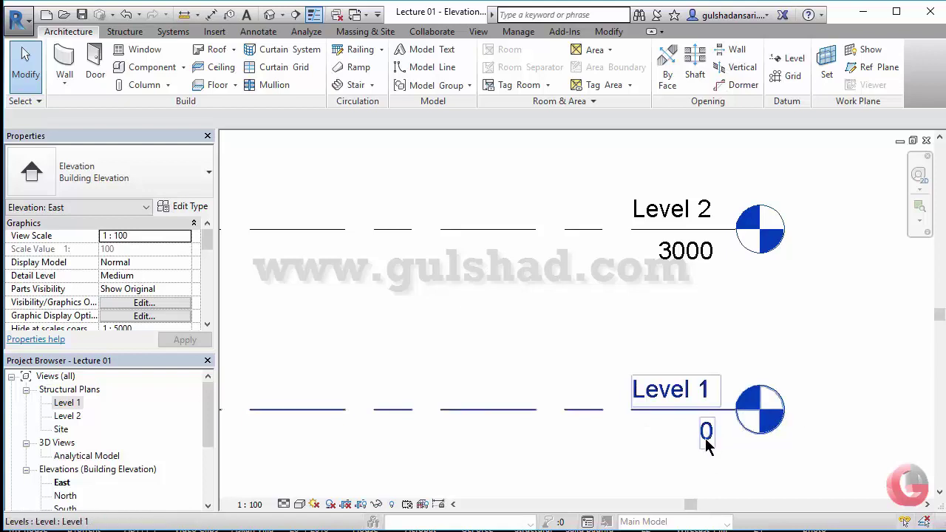
Rename Level 1 to 01-Footing Level and accept renaming its corresponding views.
middle_click_drag(707, 432, 702, 365)
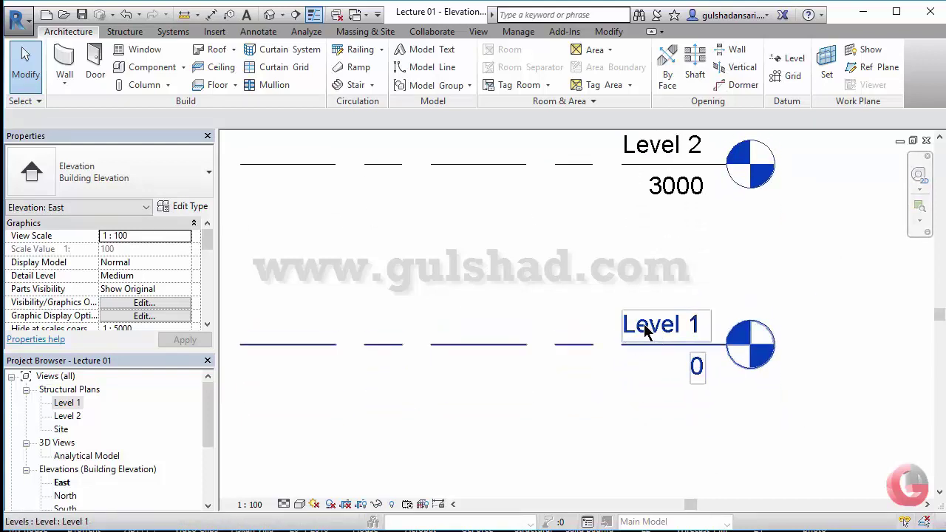
left_click(676, 325)
left_click(687, 328)
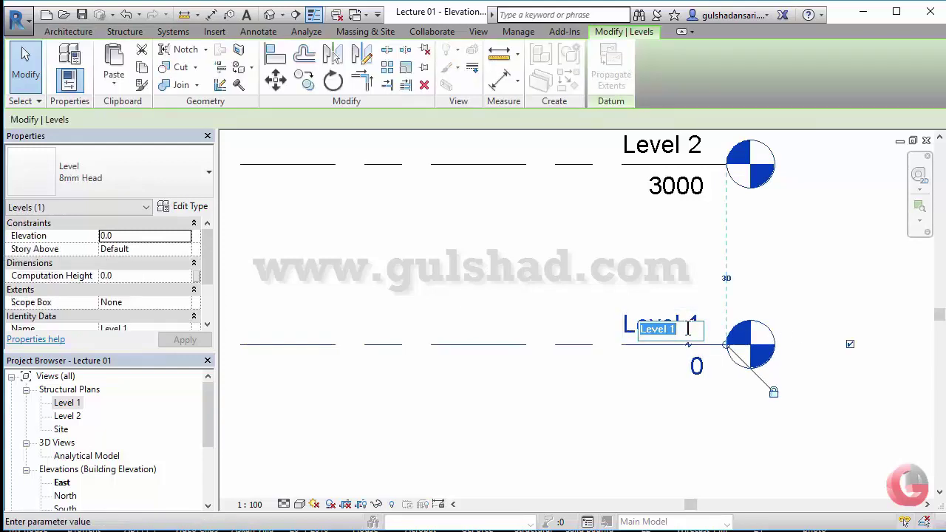
type("01")
key("BackSpace")
type("o")
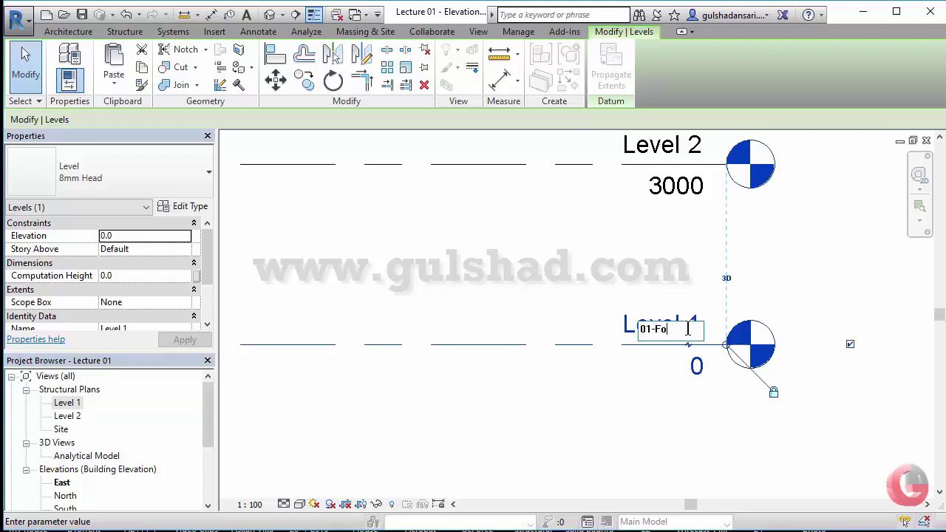
type("oting Level")
key("Return")
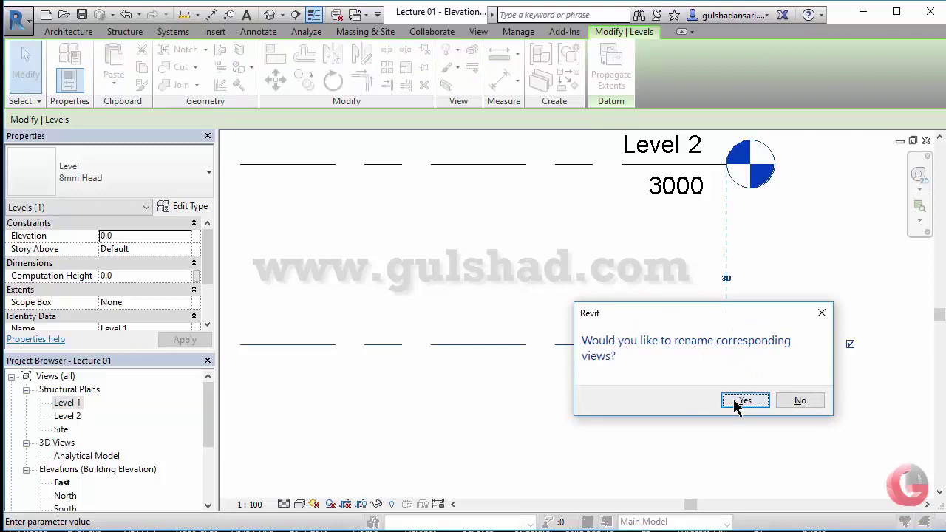
left_click_drag(716, 317, 551, 251)
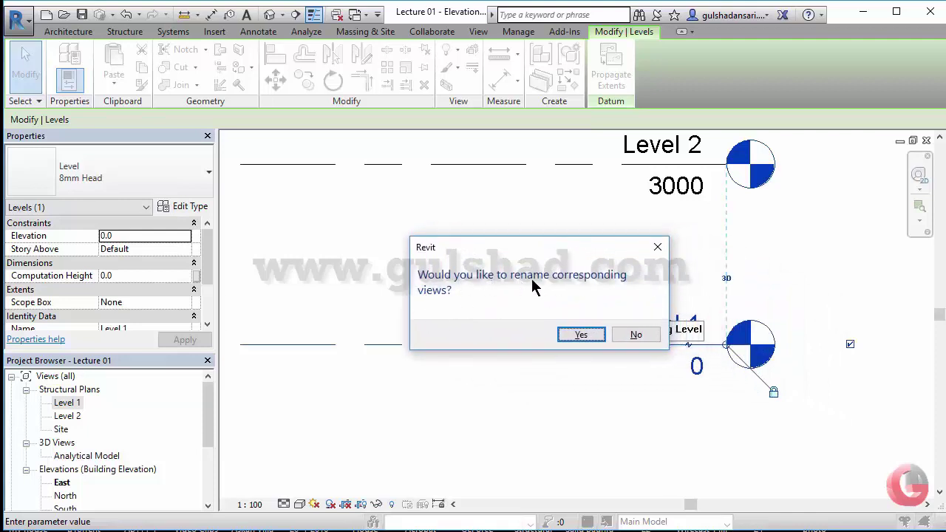
left_click_drag(551, 252, 432, 259)
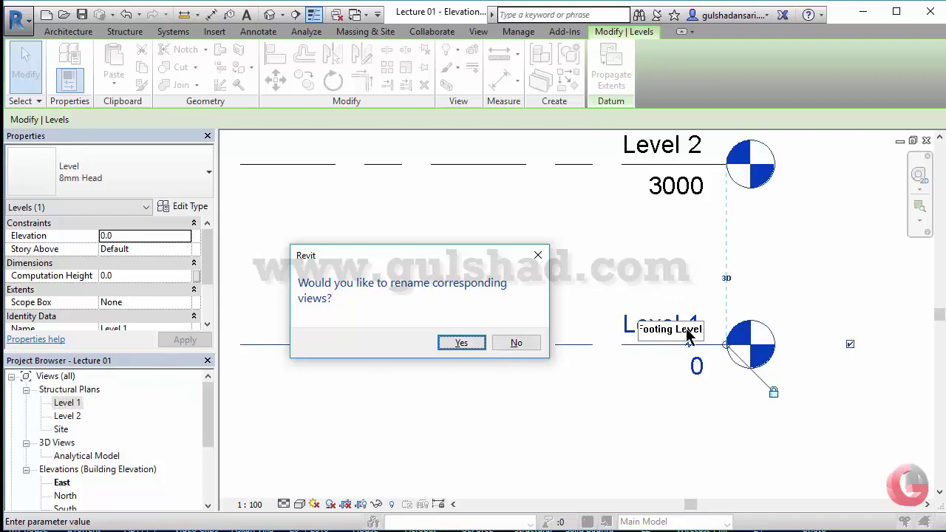
left_click(461, 348)
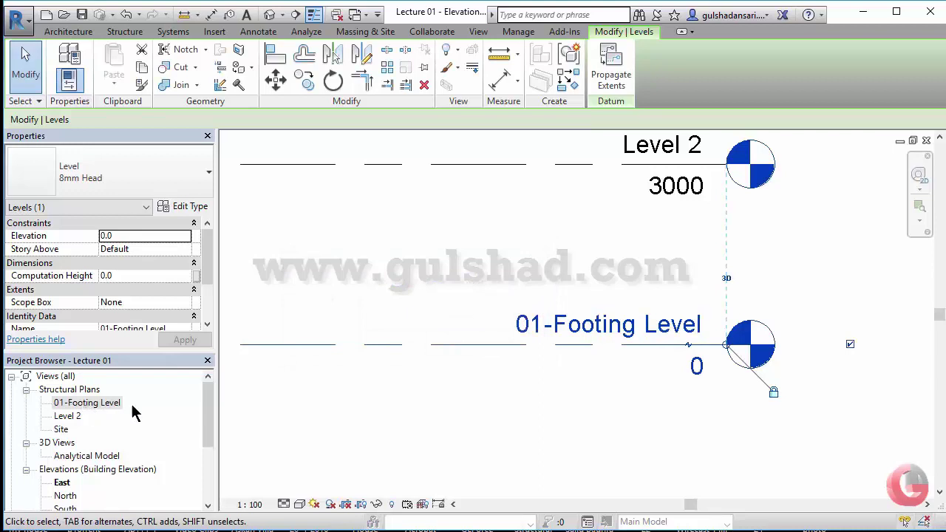
left_click(482, 401)
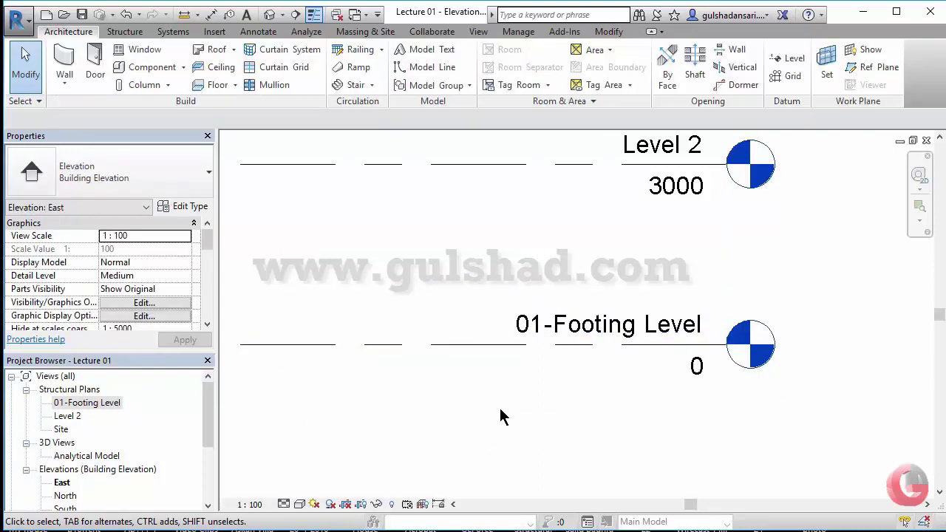
Change the 01-Footing Level elevation value to -2500.
left_click(697, 373)
left_click(696, 367)
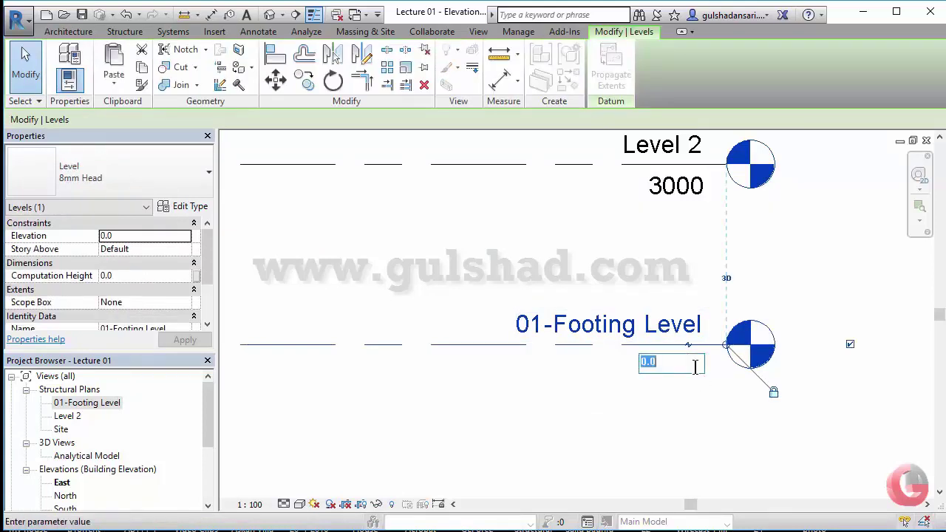
key("BackSpace")
left_click(602, 421)
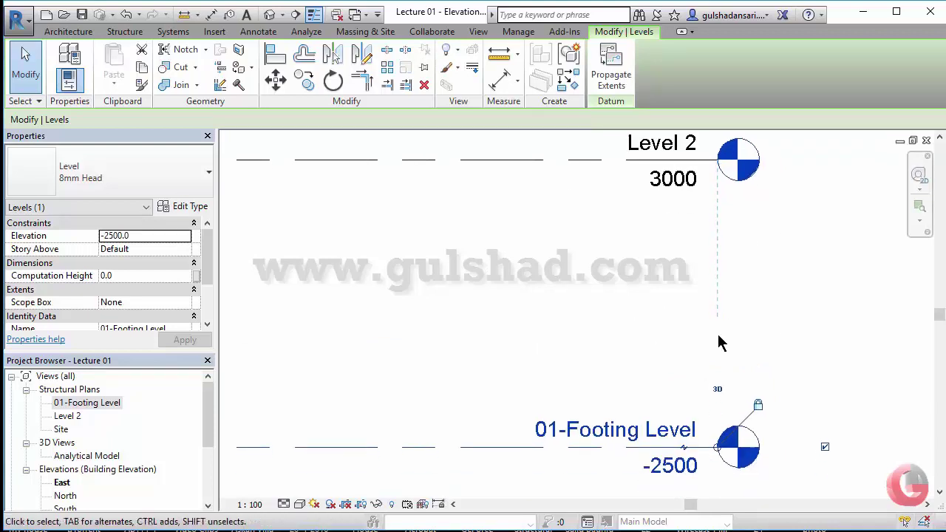
left_click(521, 263)
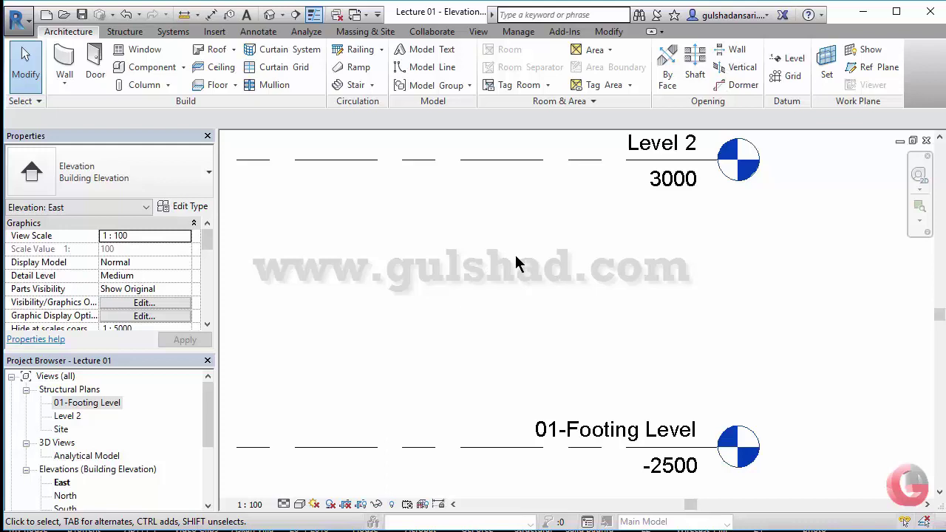
left_click(523, 32)
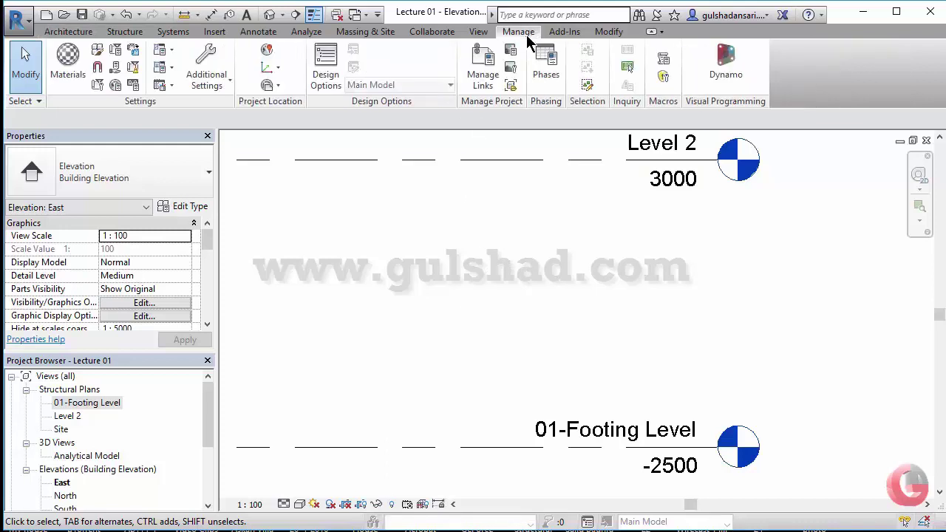
left_click(133, 87)
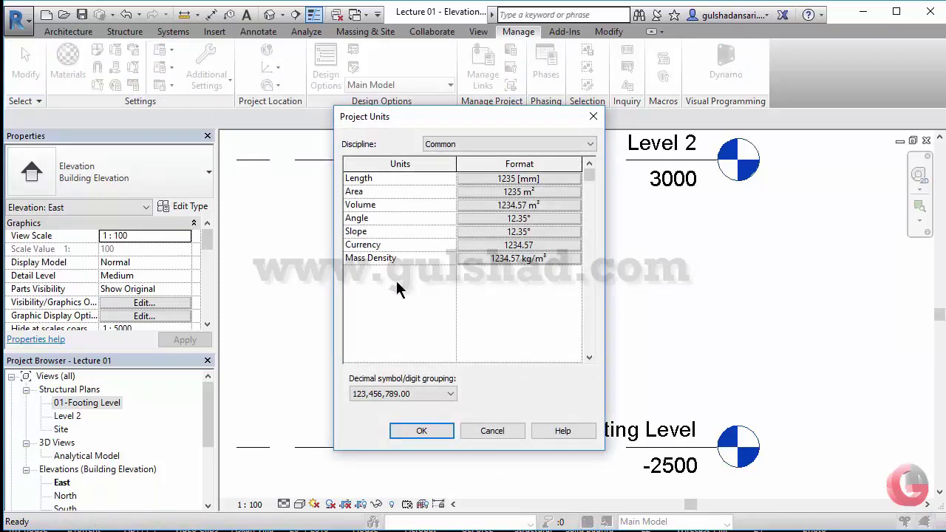
left_click(553, 177)
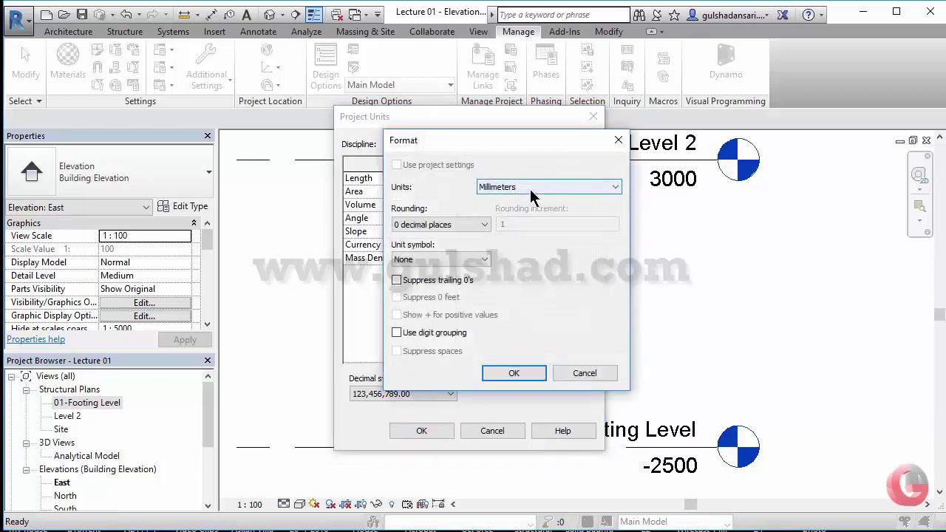
left_click(532, 194)
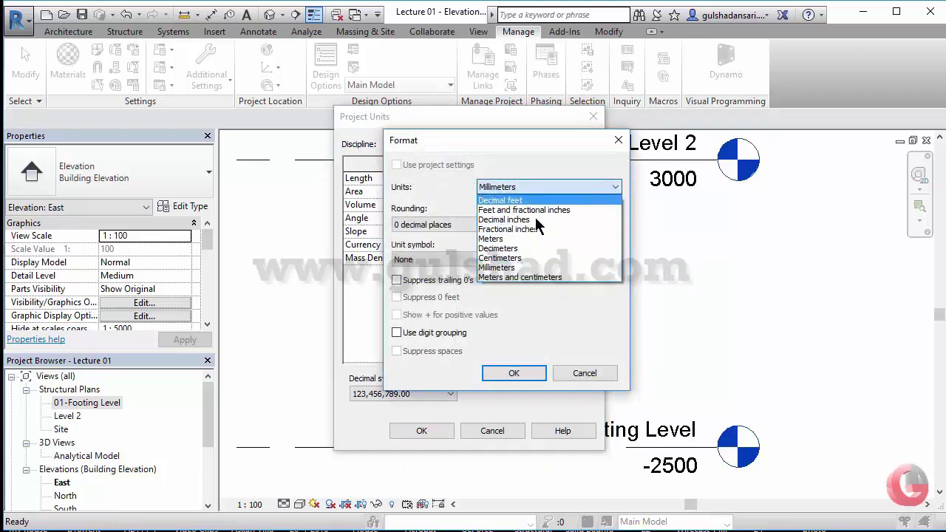
left_click(523, 171)
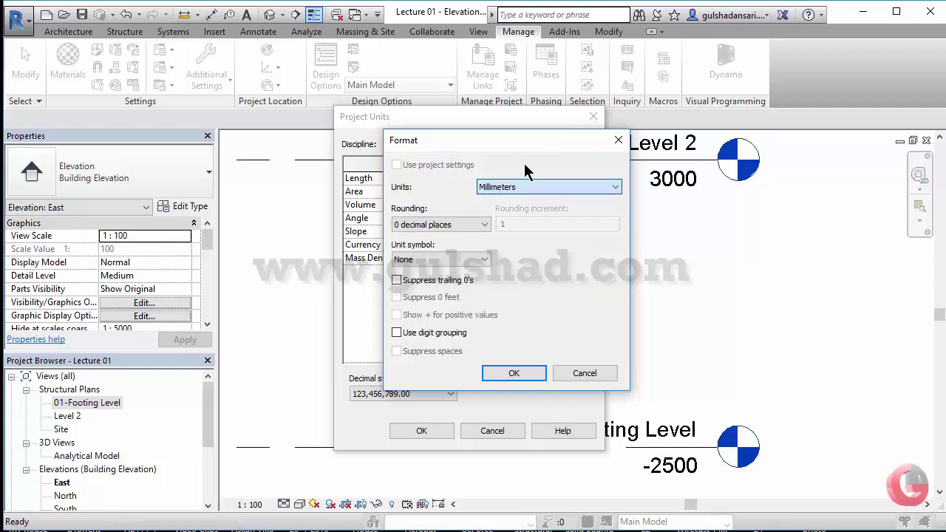
left_click(443, 225)
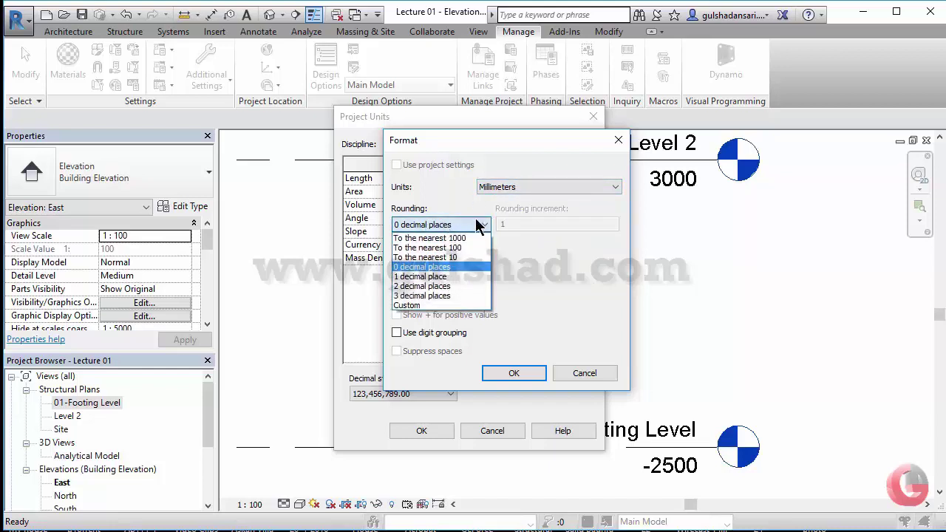
left_click(476, 225)
left_click(438, 261)
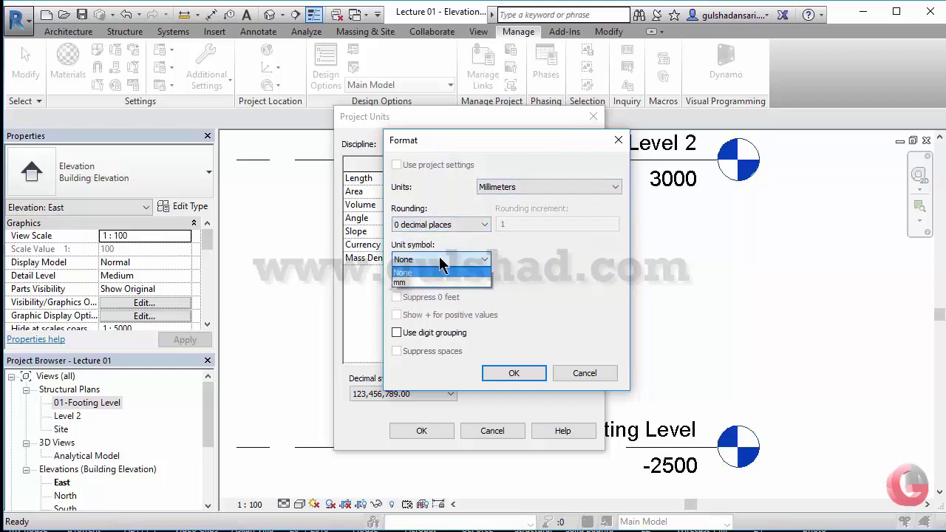
left_click(441, 260)
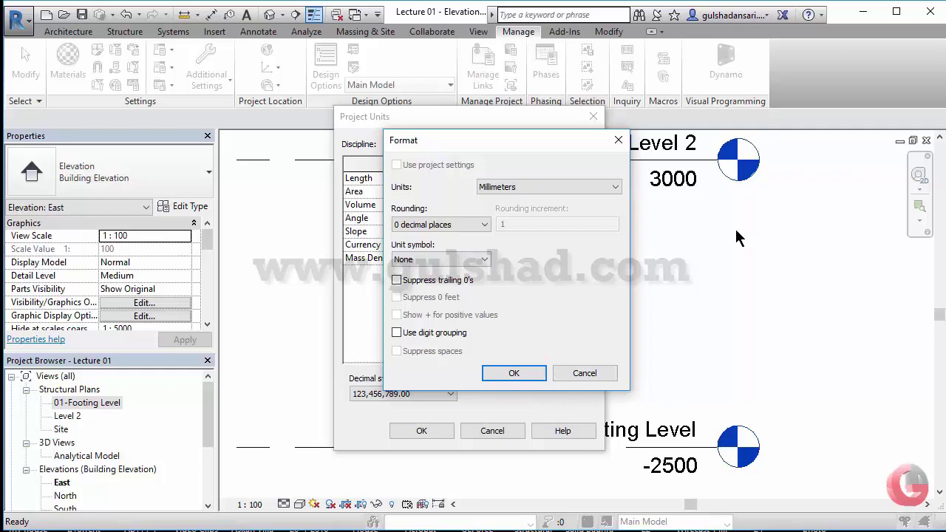
left_click(583, 375)
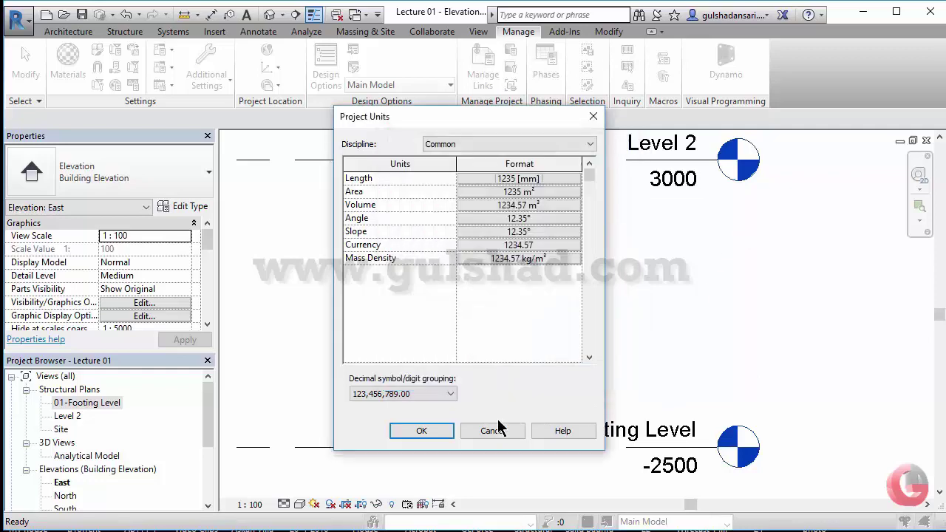
left_click(484, 430)
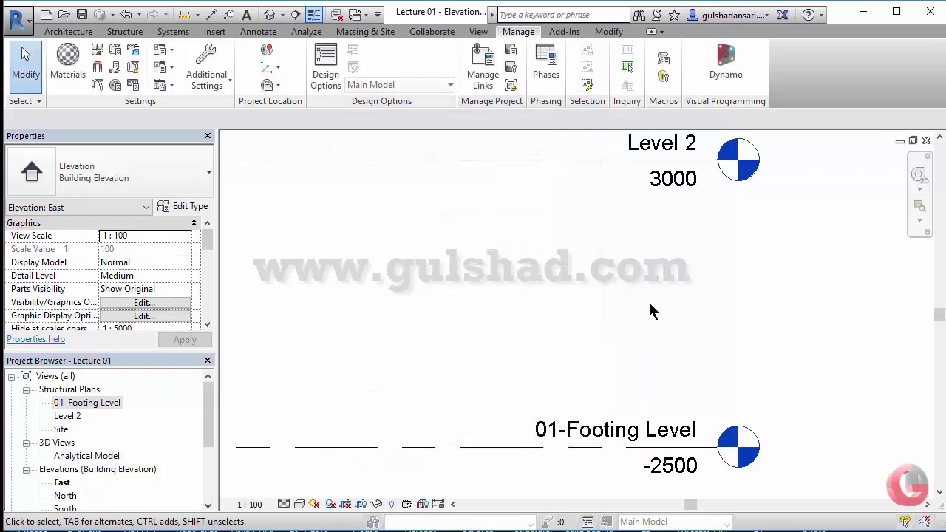
scroll(665, 303, "down", 3)
scroll(669, 314, "up", 1)
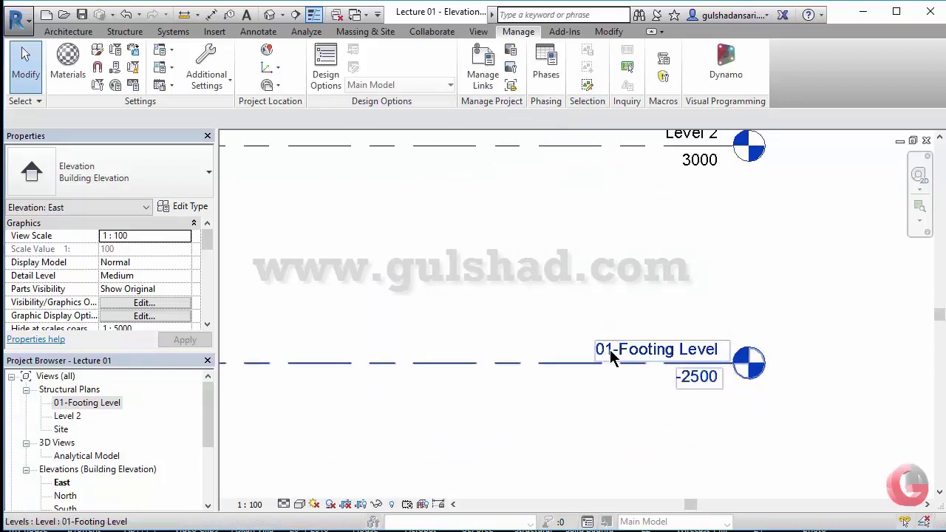
key("Escape")
mouse_move(803, 298)
middle_mouse_down()
mouse_move(718, 268)
mouse_move(710, 226)
middle_mouse_up()
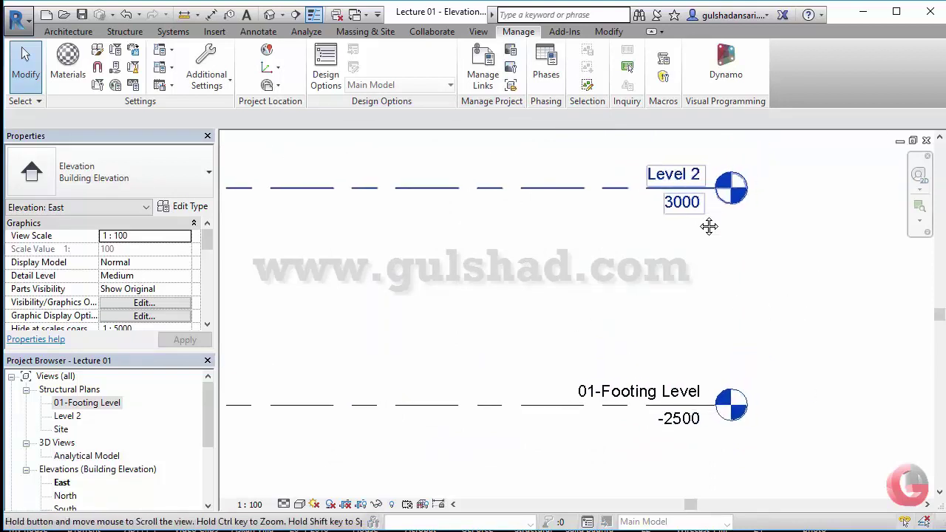
Rename Level 2 to 02-Ground Level, renaming its corresponding views too.
left_click(678, 178)
left_click(683, 180)
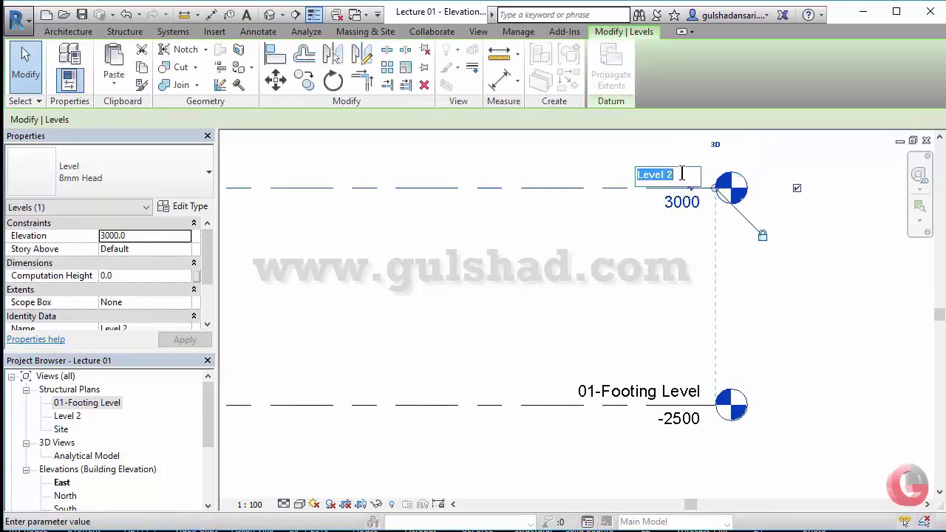
type("02")
type("und Level")
key("Return")
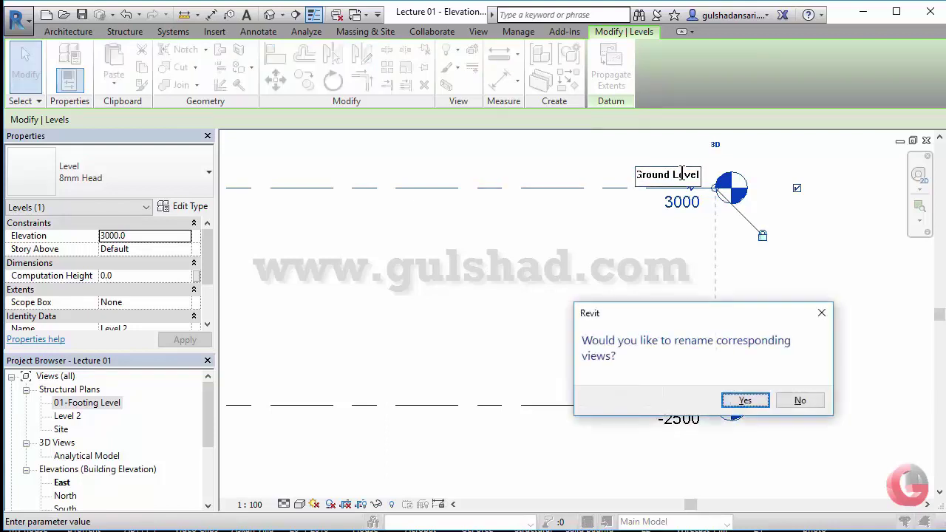
left_click(744, 402)
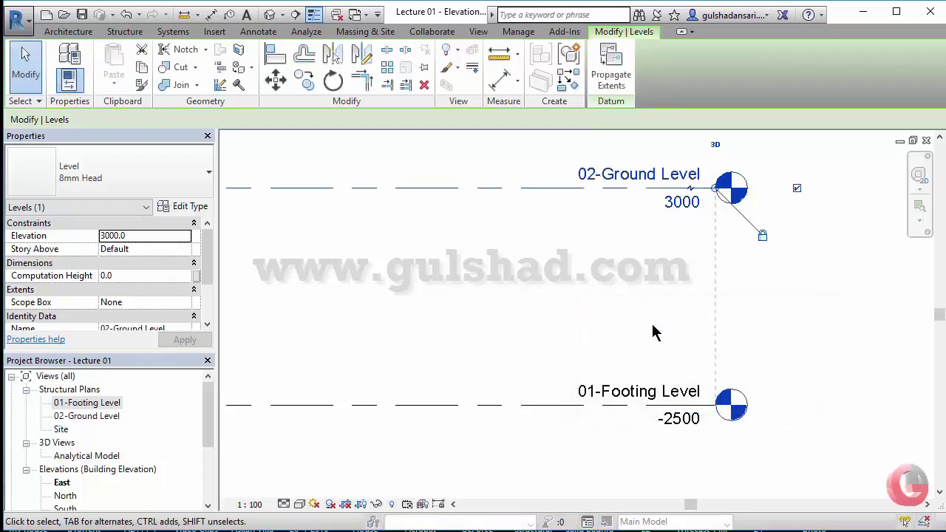
left_click(654, 332)
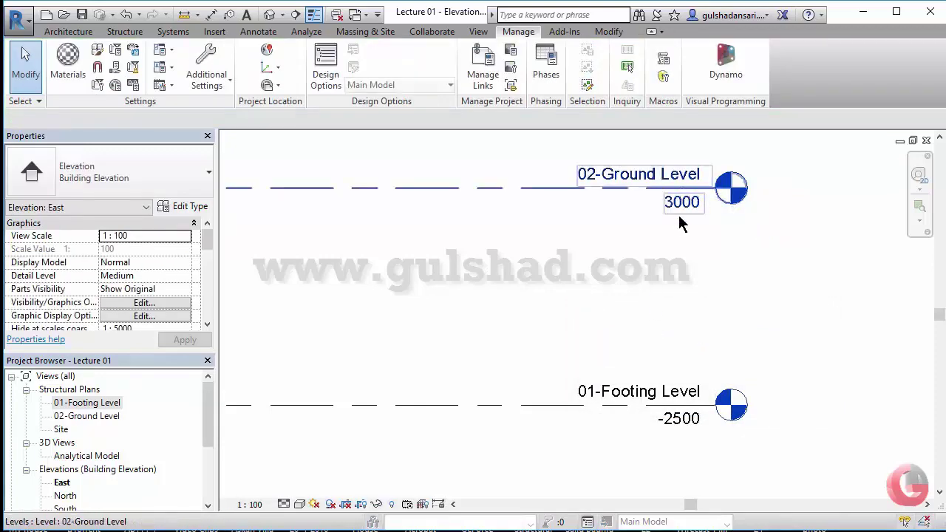
Set the 02-Ground Level elevation to 0.
left_click(676, 211)
left_click(694, 201)
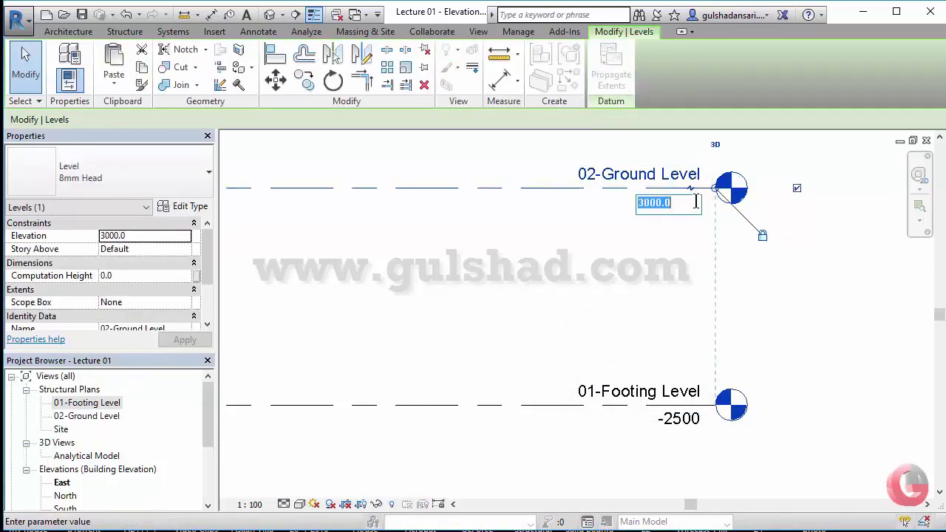
type("0")
key("Return")
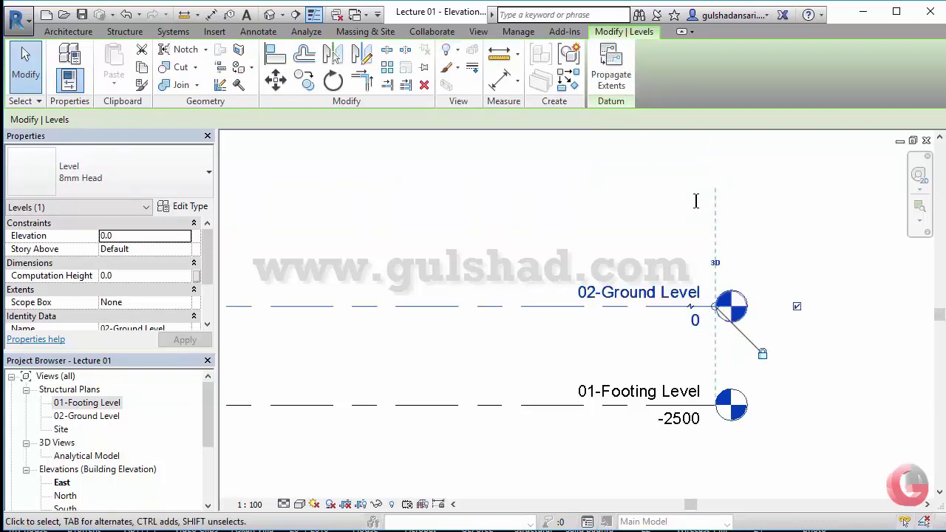
left_click(671, 215)
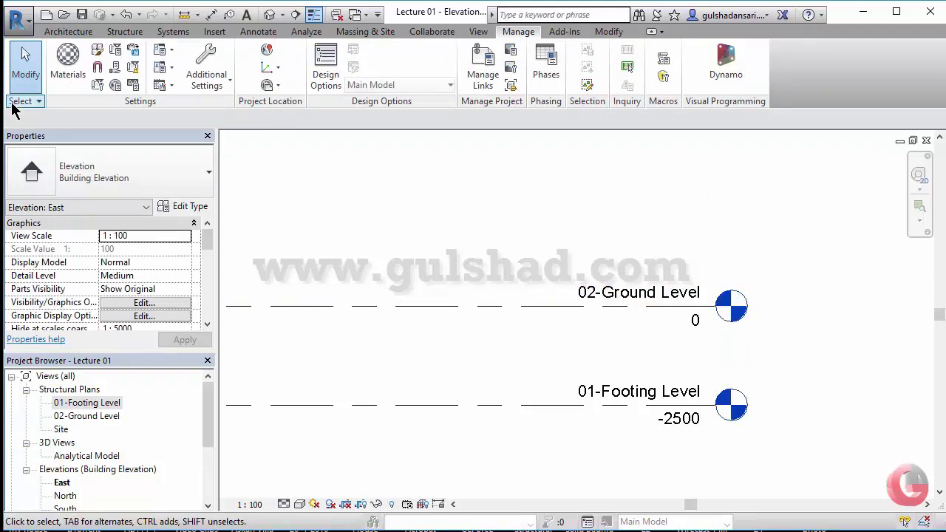
Draw a new level 3000 above 02-Ground Level with the Architecture Level tool.
left_click(66, 32)
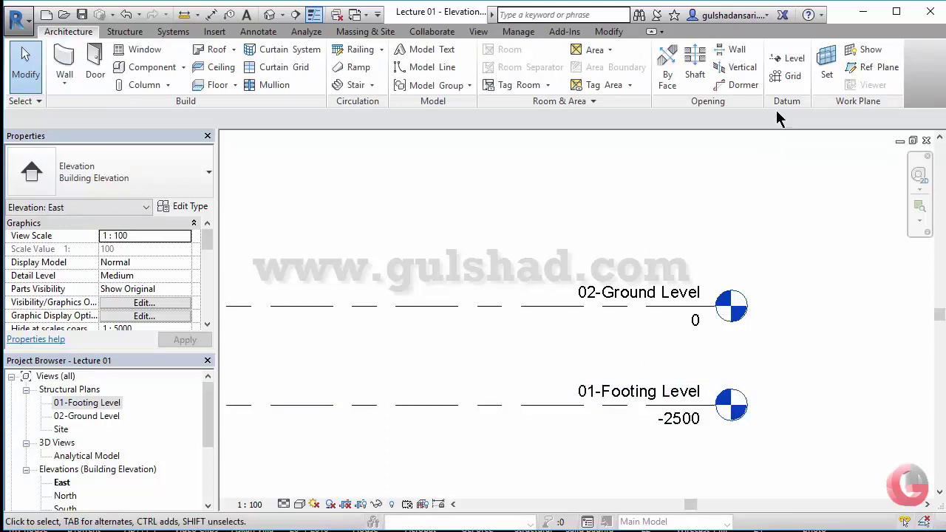
left_click(789, 59)
scroll(796, 321, "down", 3)
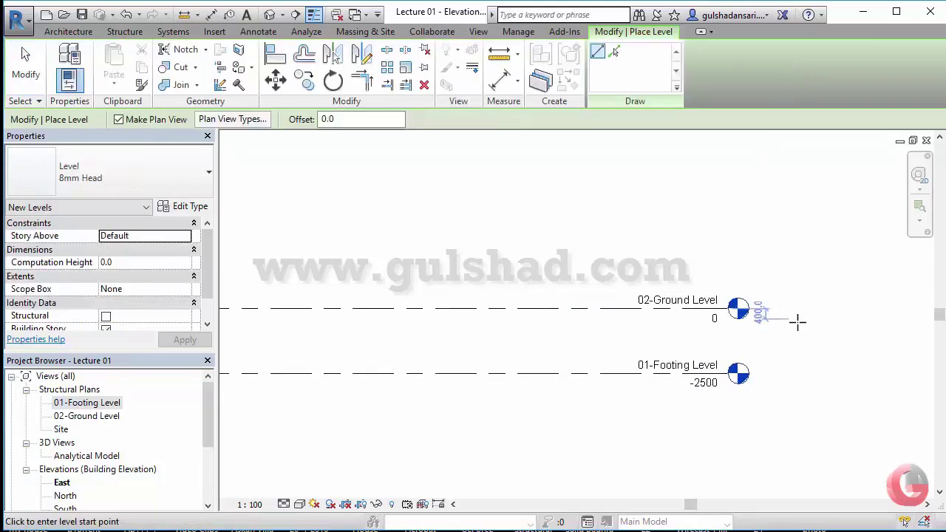
middle_click_drag(475, 316, 547, 316)
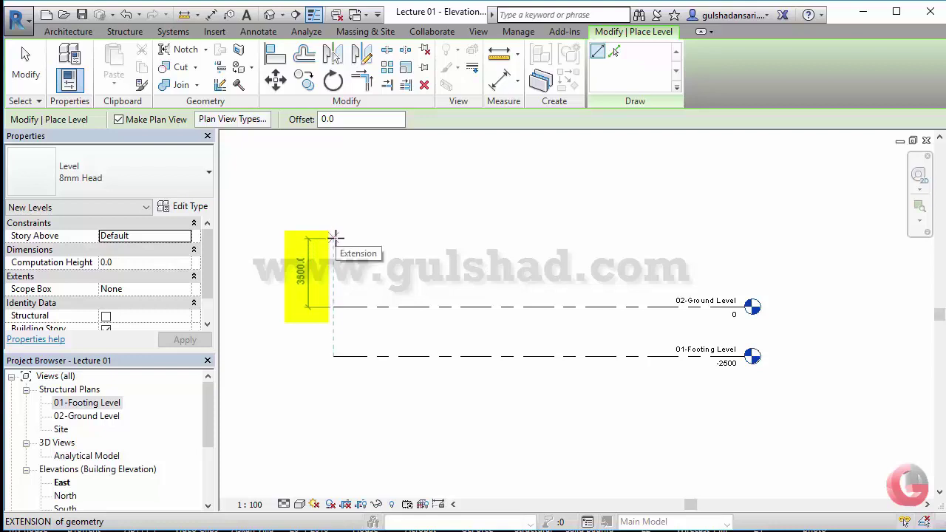
type("3000")
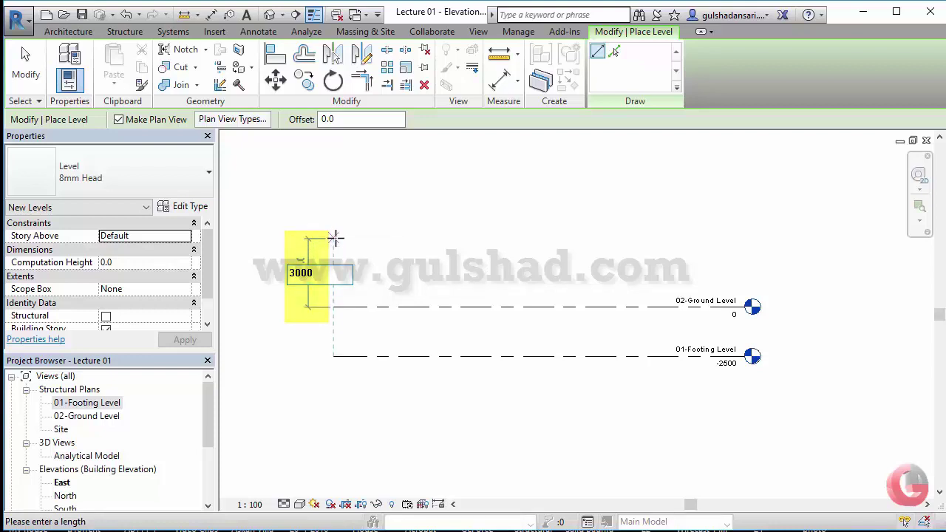
key("Return")
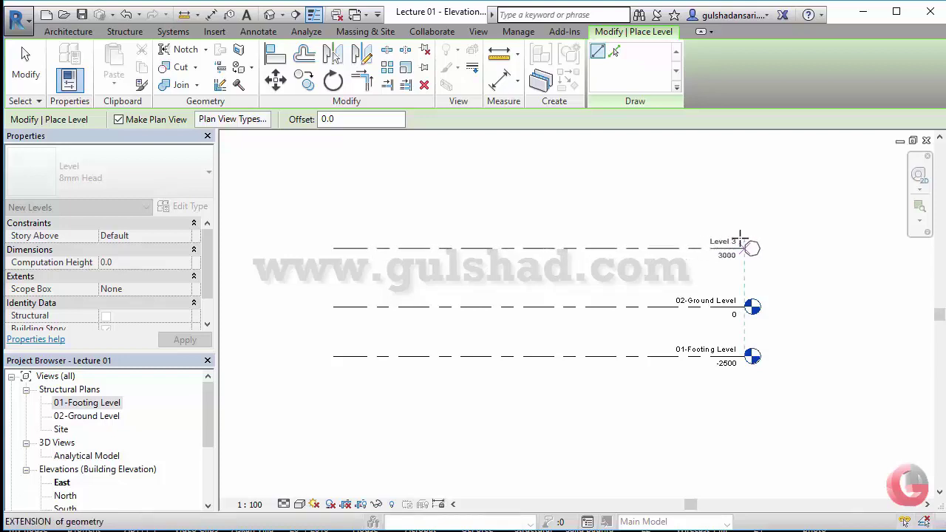
left_click(740, 238)
scroll(747, 245, "up", 1)
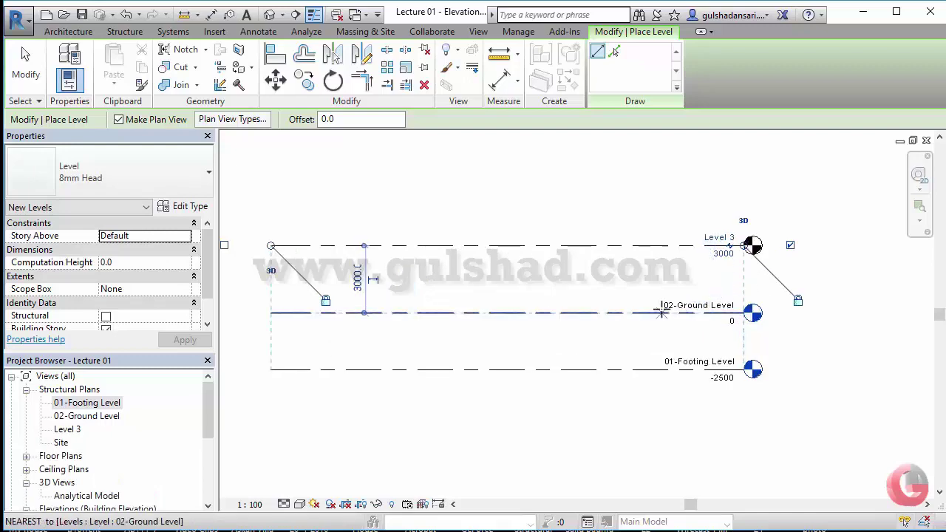
key("Escape")
key("Escape")
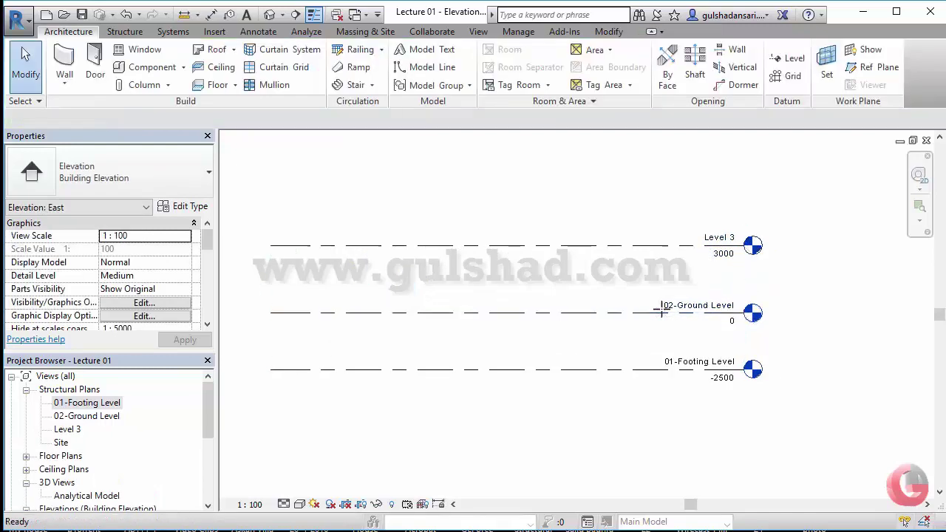
Rename Level 3 to 03-First Floor, including its matching plan views.
scroll(741, 244, "up", 1)
scroll(777, 285, "up", 2)
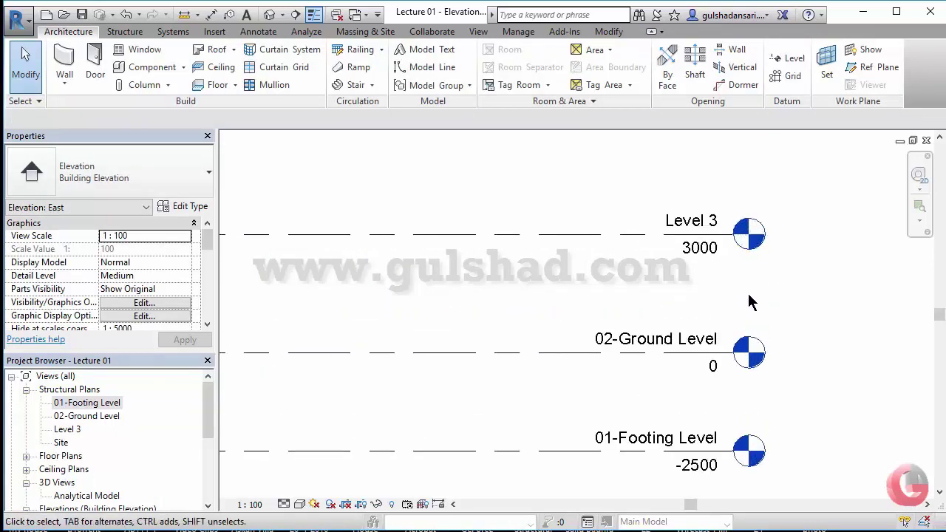
middle_click_drag(749, 302, 769, 227)
middle_click_drag(707, 297, 702, 313)
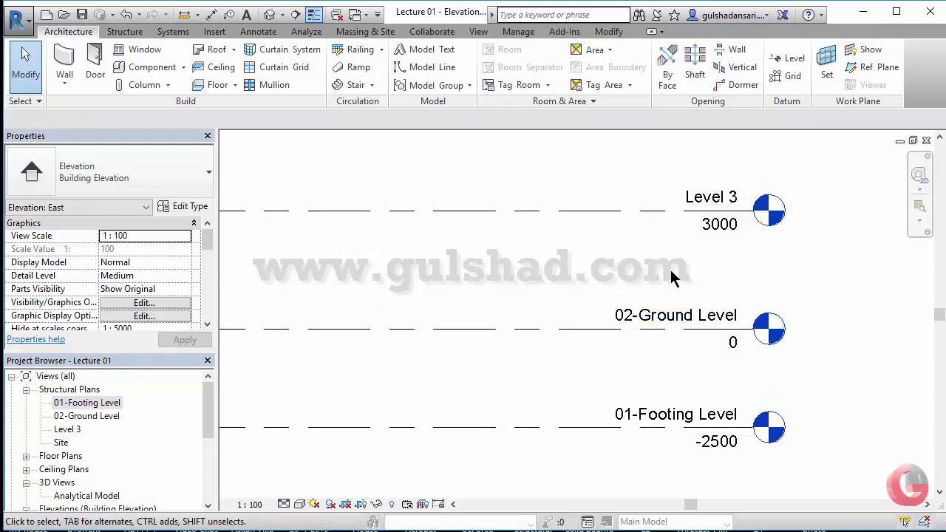
left_click(705, 199)
left_click(709, 198)
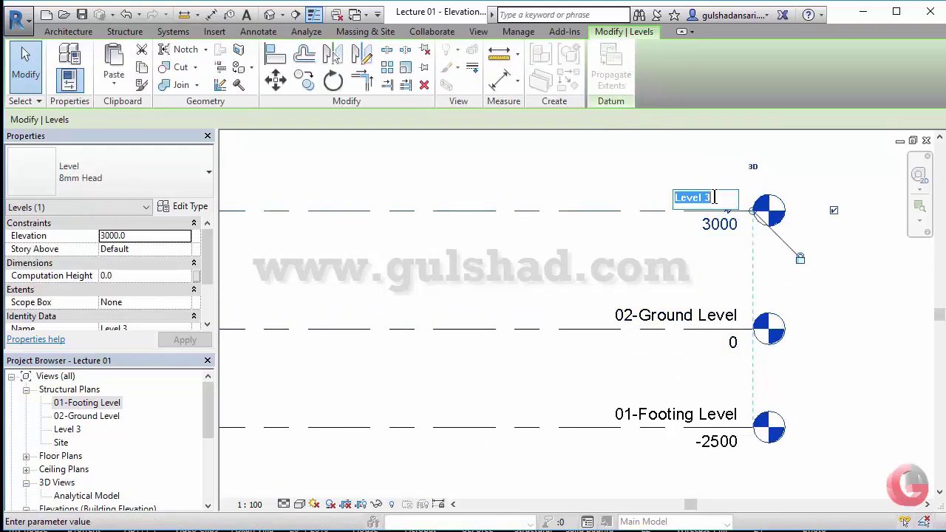
type("03-")
type("First Floor")
key("Return")
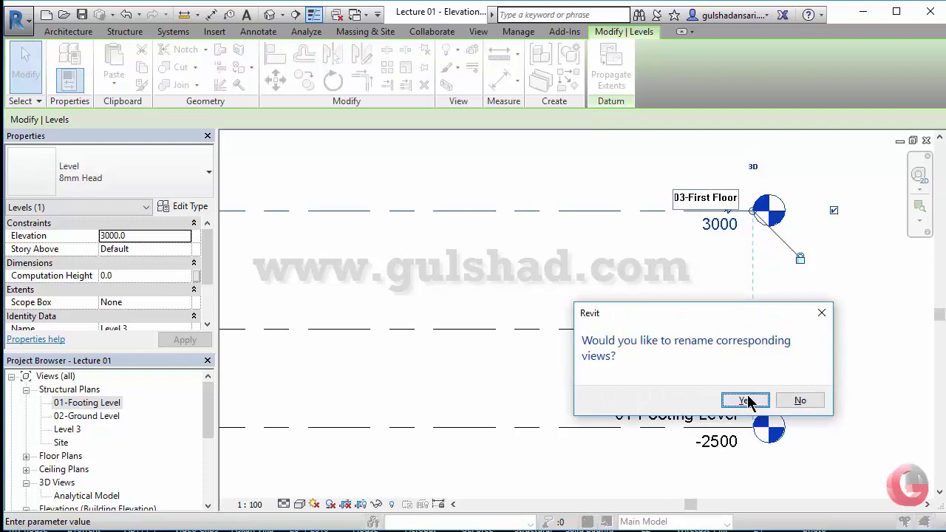
left_click(746, 400)
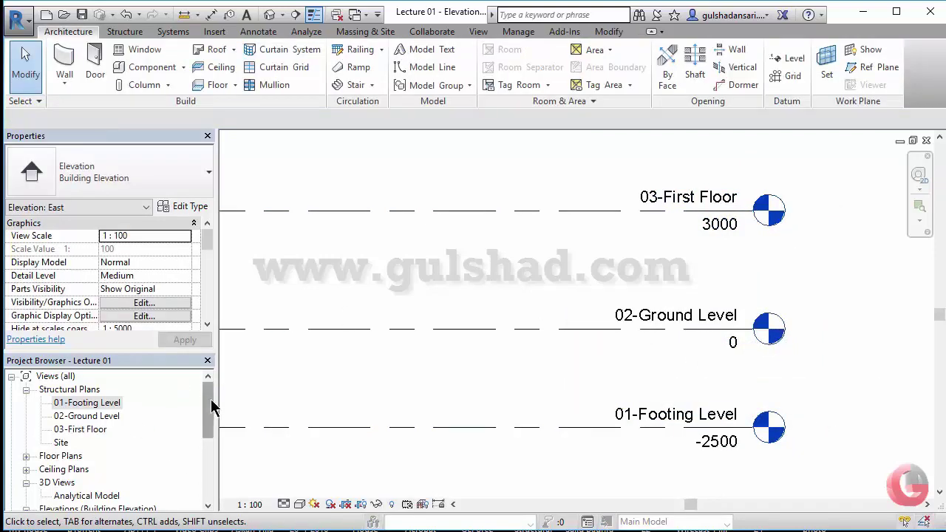
left_click_drag(210, 399, 209, 414)
Delete the 03-First Floor floor plan and ceiling plan views in the Project Browser.
left_click(33, 417)
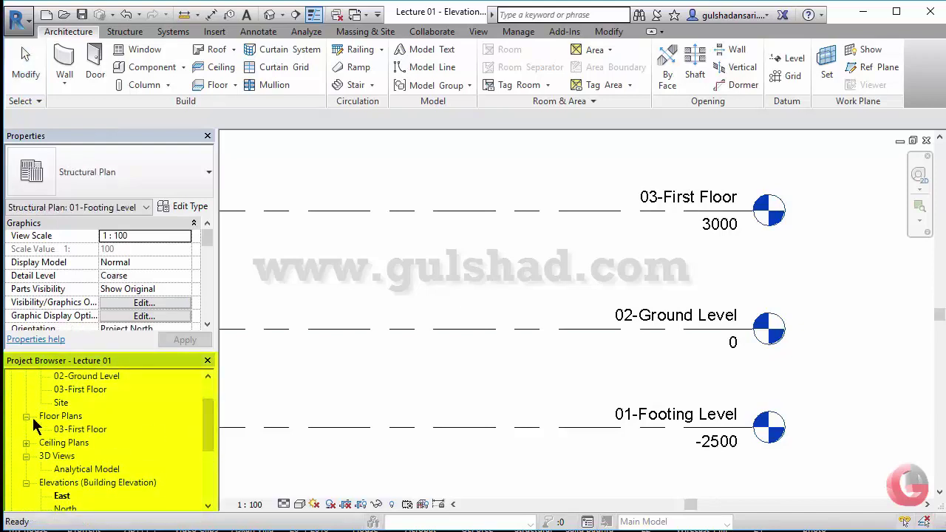
left_click(26, 442)
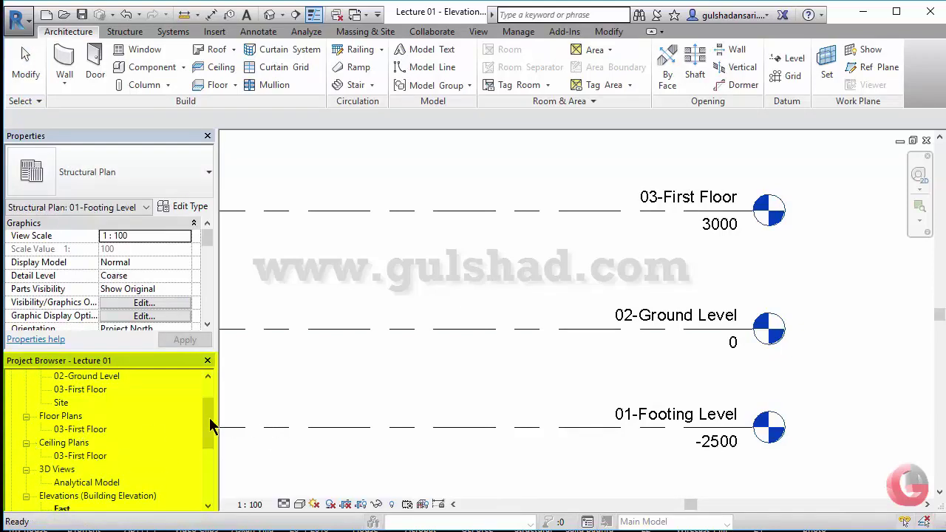
left_click_drag(209, 417, 209, 421)
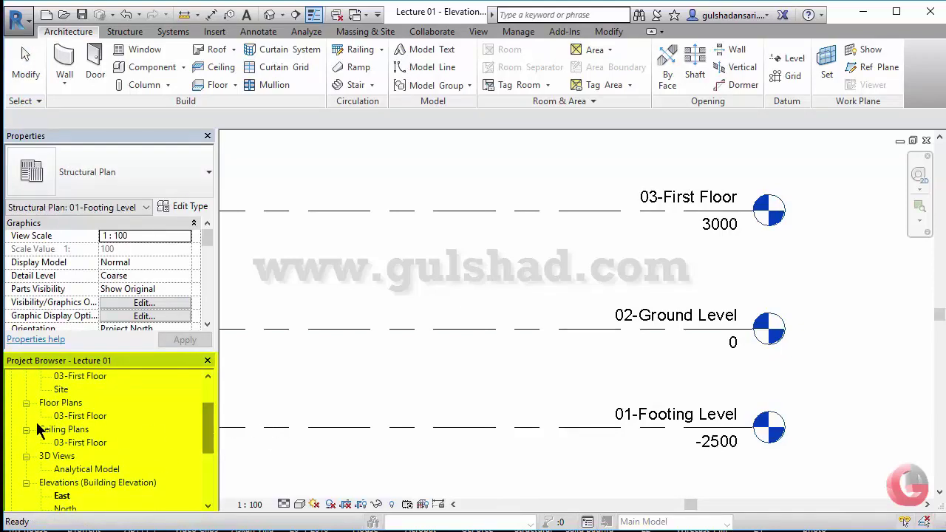
left_click(80, 416)
key("Delete")
left_click(81, 416)
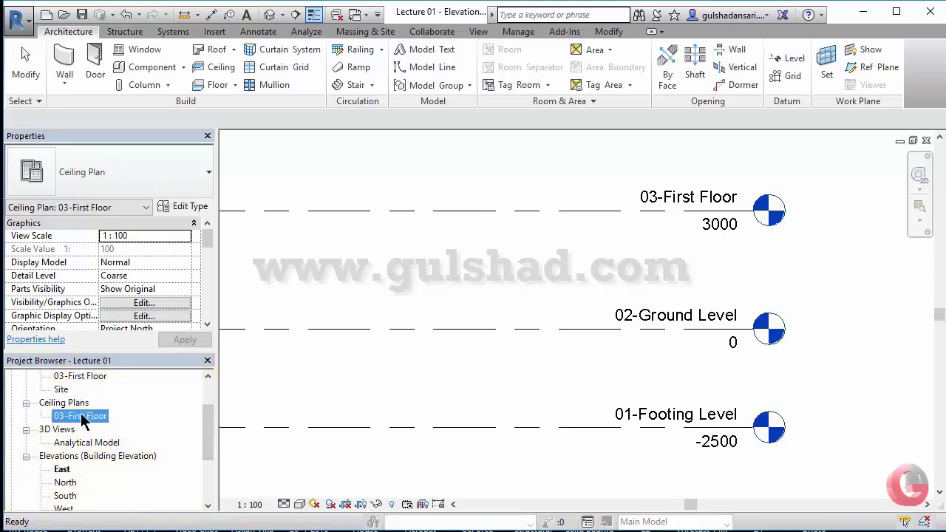
key("Delete")
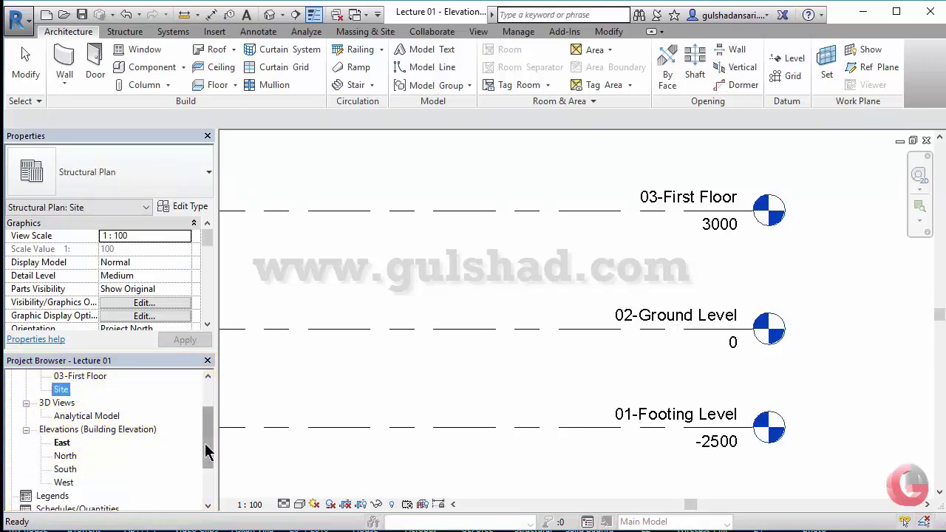
left_click_drag(208, 451, 206, 412)
left_click(405, 365)
scroll(562, 310, "down", 2)
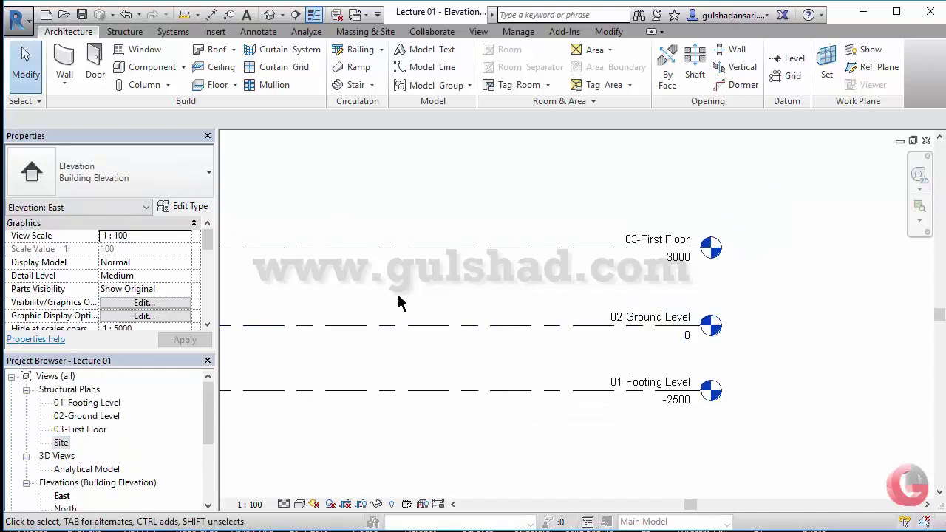
middle_click_drag(399, 302, 522, 327)
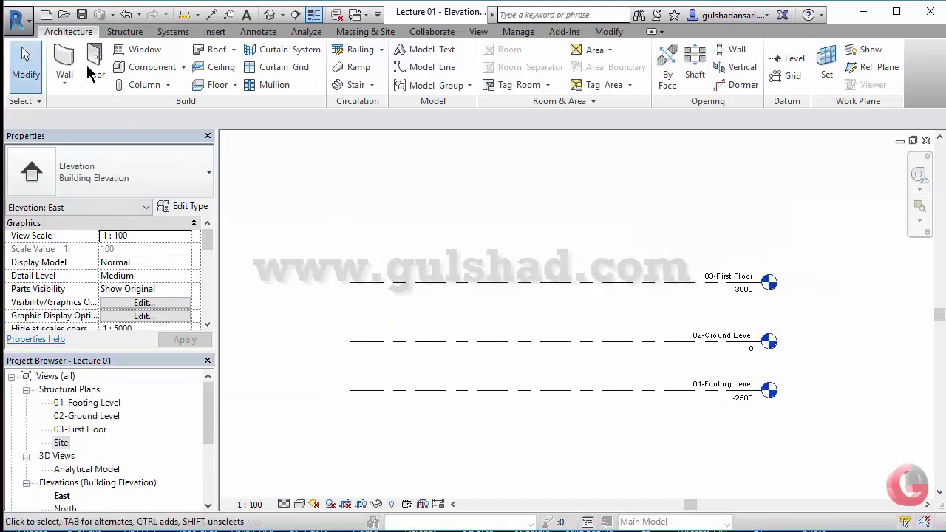
Start the Level tool with Plan View Types limited to Structural Plan only.
left_click(783, 59)
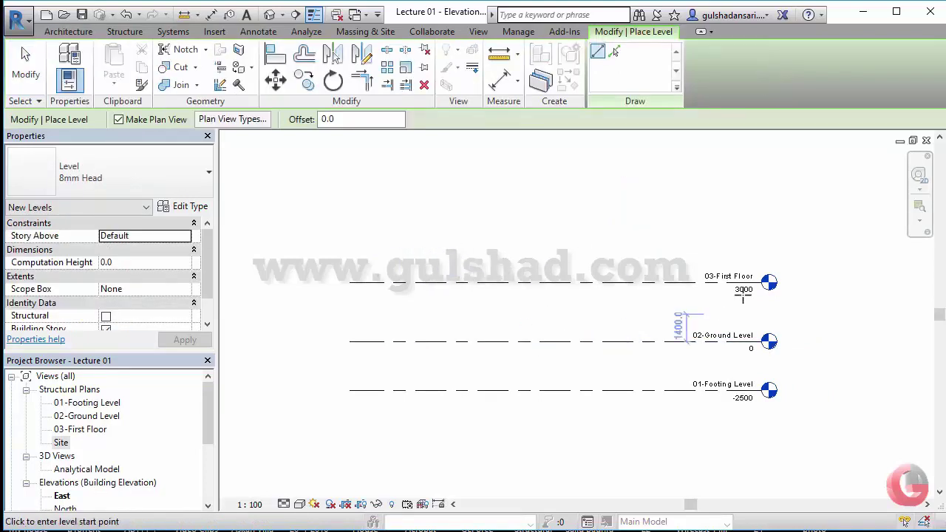
scroll(746, 288, "up", 1)
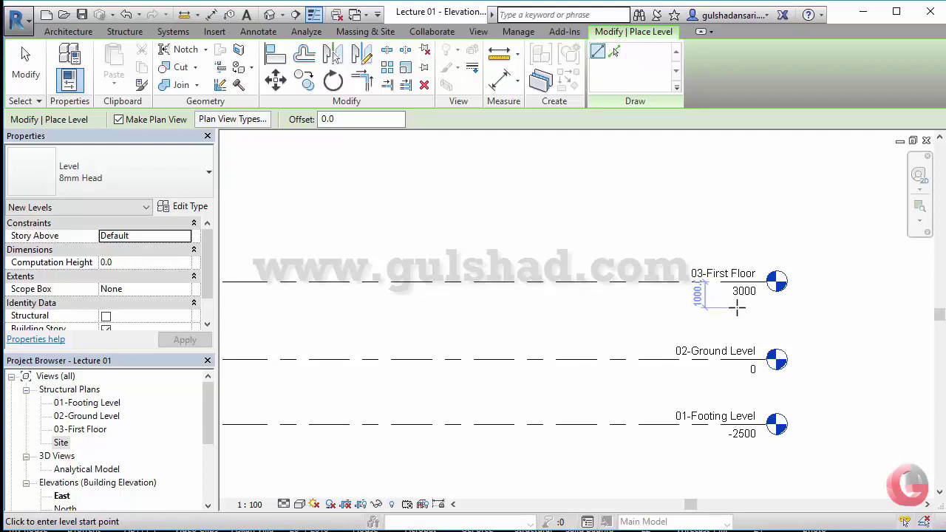
left_click(237, 120)
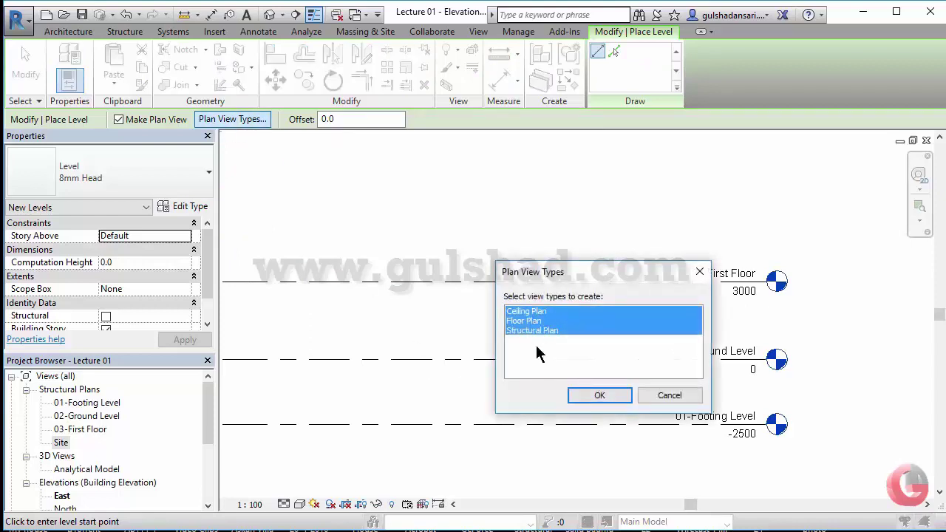
left_click(518, 321, "ctrl")
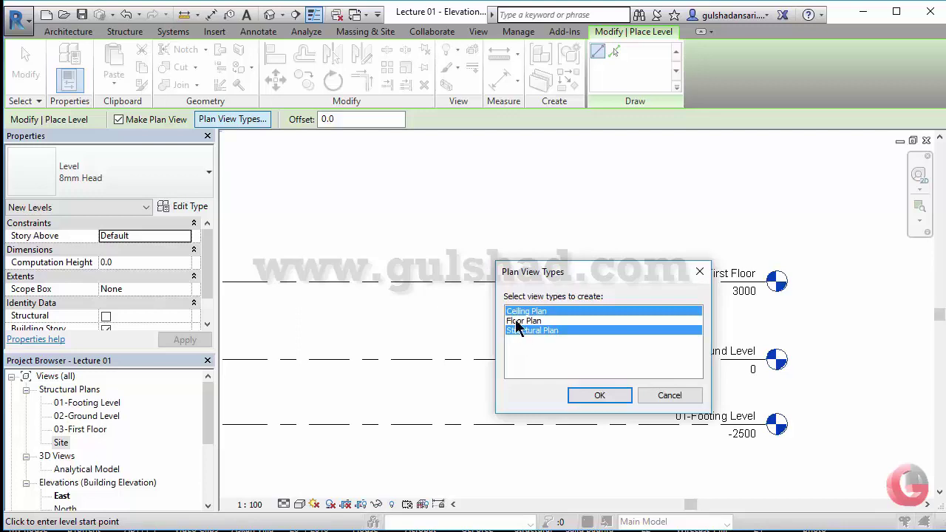
left_click(546, 312, "ctrl")
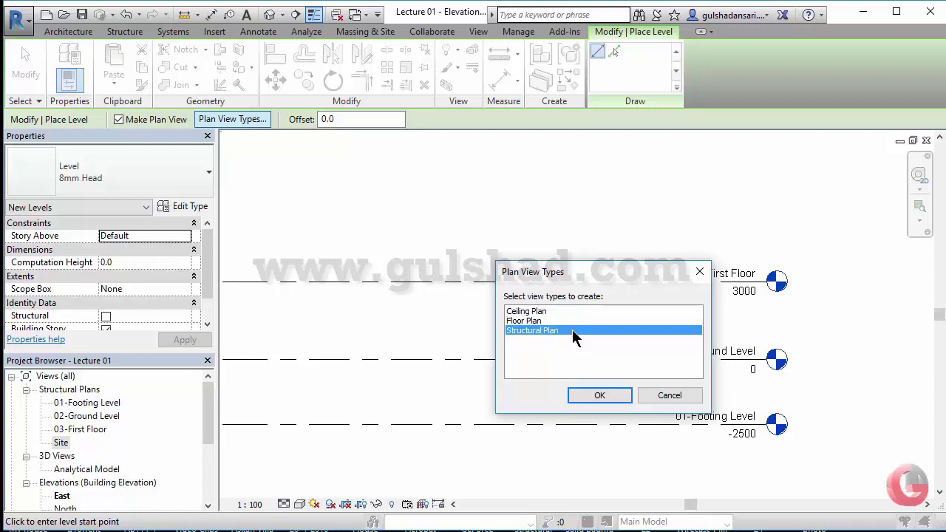
left_click(597, 396)
Draw Level 4 at 3000 above 03-First Floor, elevation 6000.
scroll(618, 367, "down", 2)
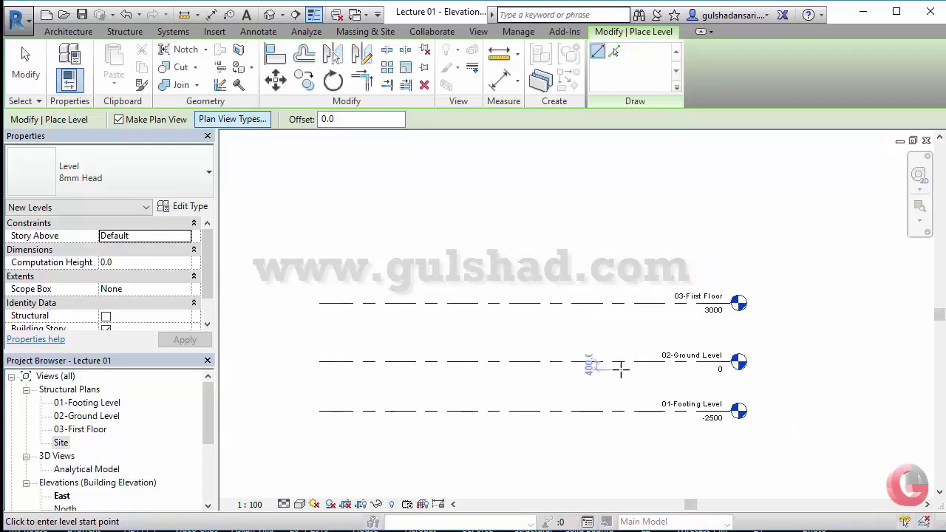
scroll(509, 345, "down", 1)
scroll(508, 345, "up", 1)
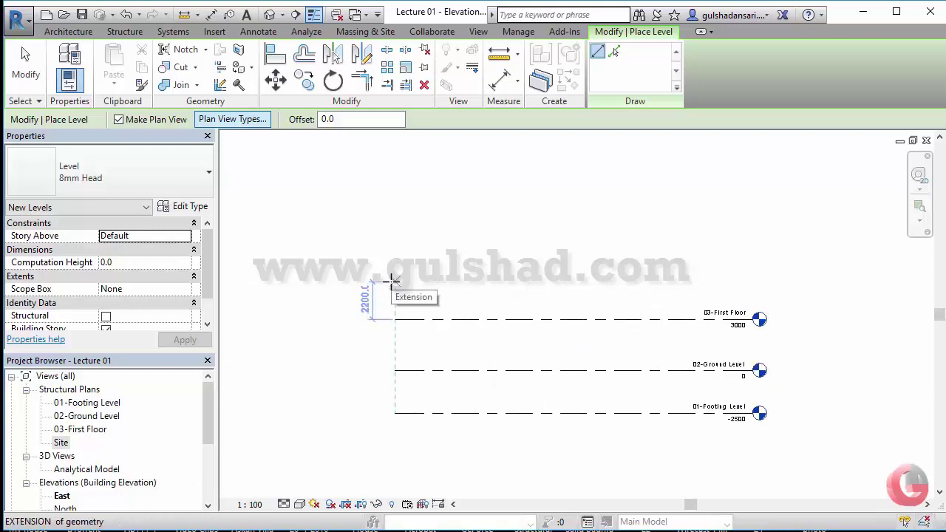
type("3000")
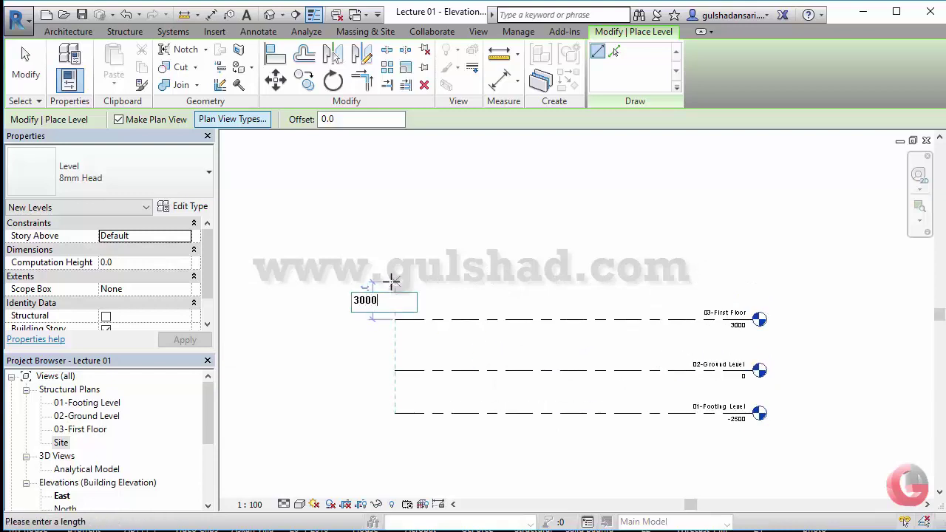
key("Return")
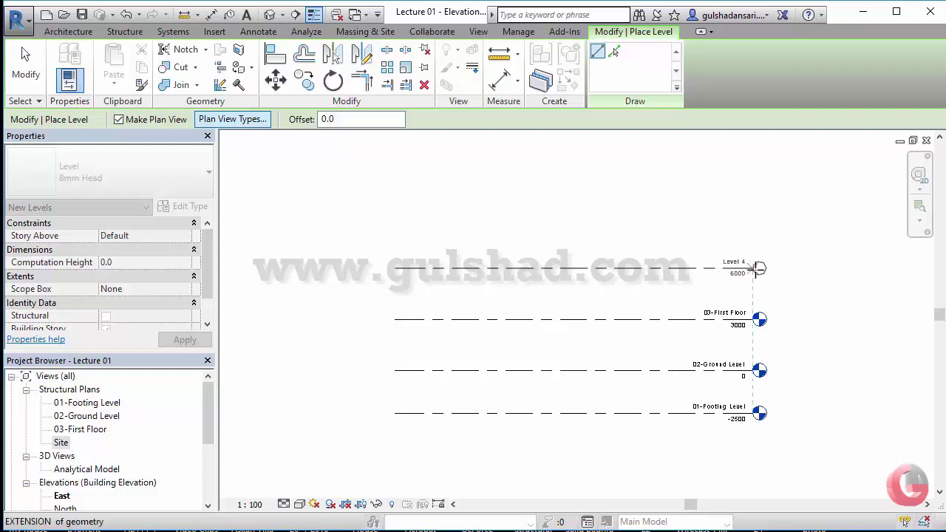
left_click(758, 268)
scroll(803, 373, "up", 1)
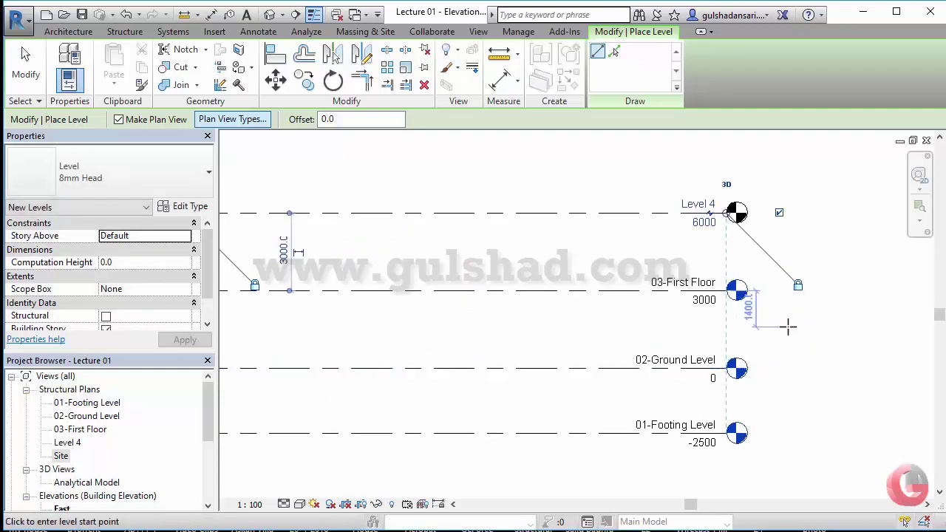
key("Escape")
key("Escape")
scroll(729, 213, "up", 2)
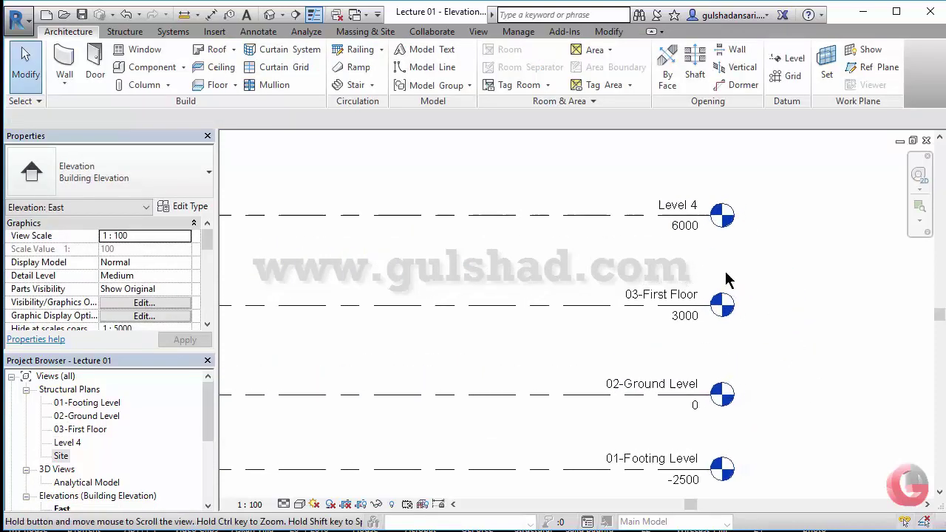
Rename Level 4 to 04-Second Floor and rename its matching views too.
left_click(687, 198)
left_click(677, 192)
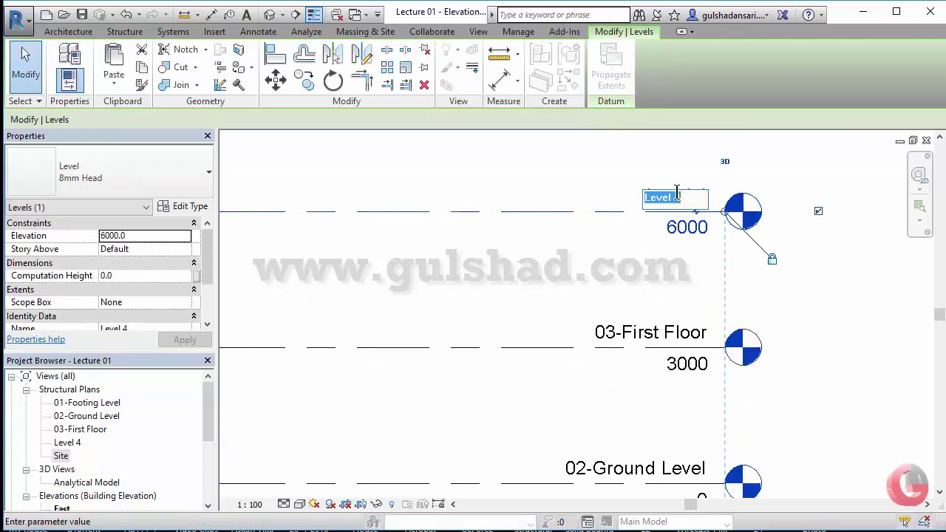
type("Second Floor")
key("Return")
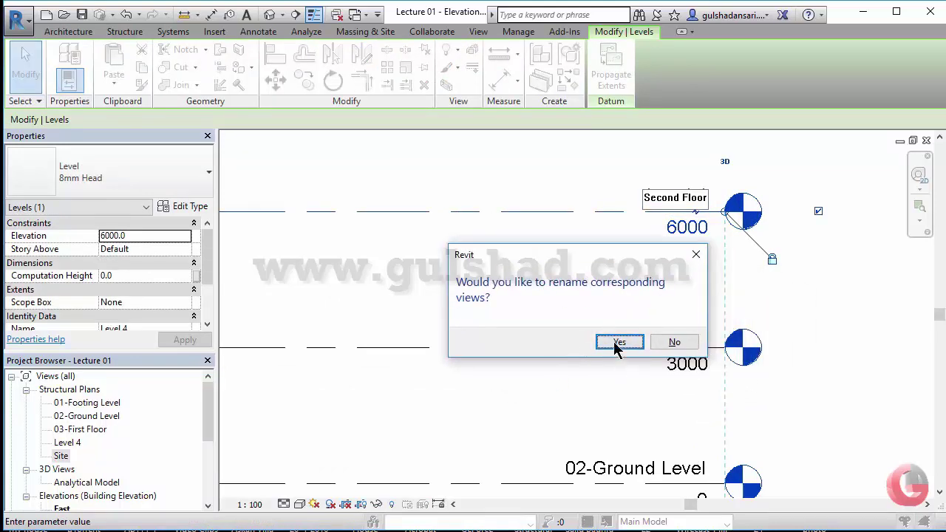
left_click(619, 342)
left_click(621, 292)
Zoom to the 04-Second Floor level and select it.
scroll(619, 289, "down", 2)
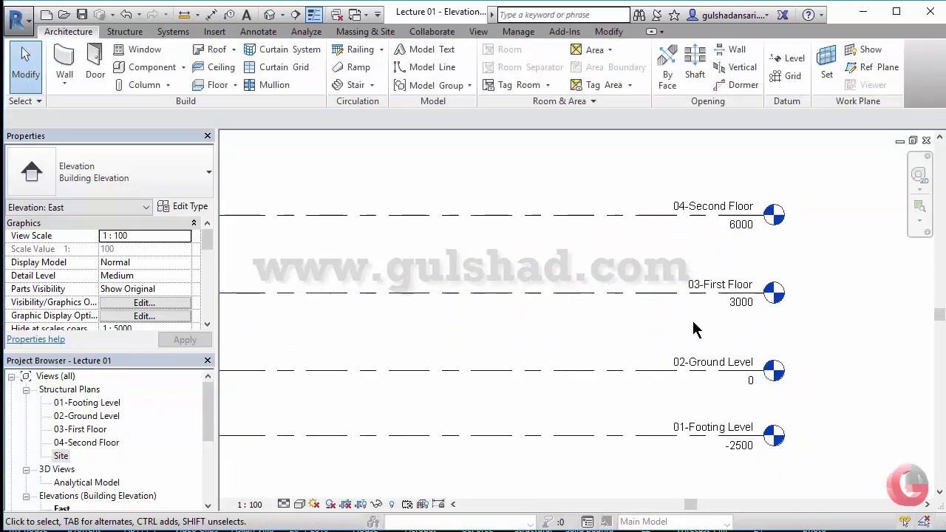
scroll(692, 328, "down", 2)
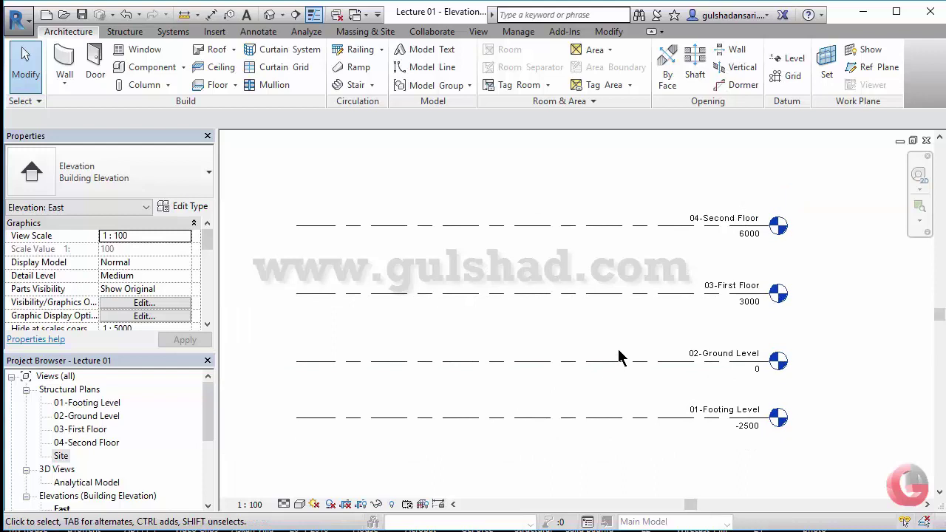
scroll(745, 232, "up", 1)
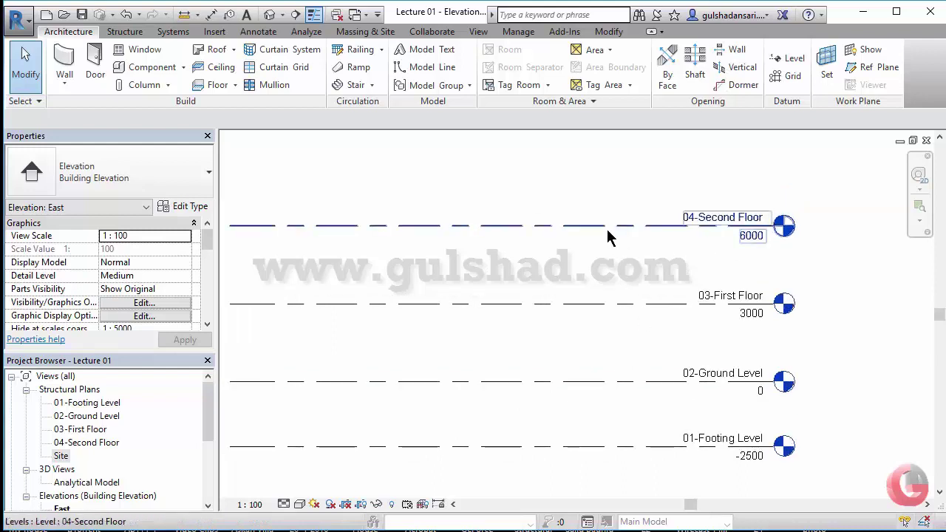
left_click(747, 229)
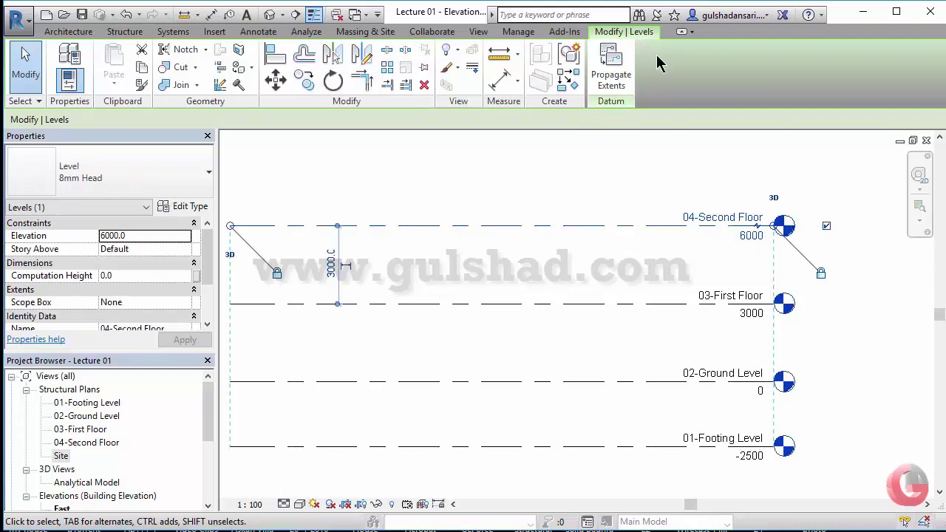
Copy 04-Second Floor 3000 upward to create Level 5 at elevation 9000.
left_click(309, 89)
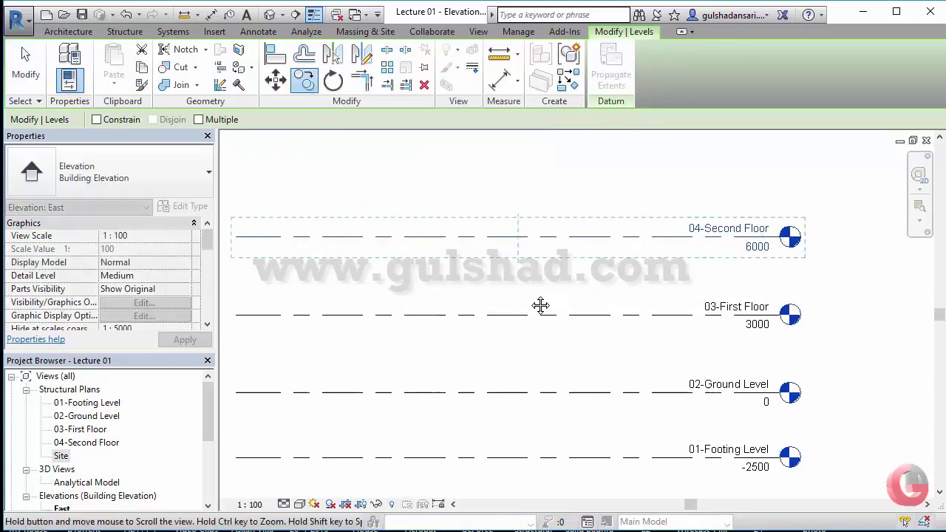
middle_click_drag(486, 230, 530, 271)
left_click(529, 270)
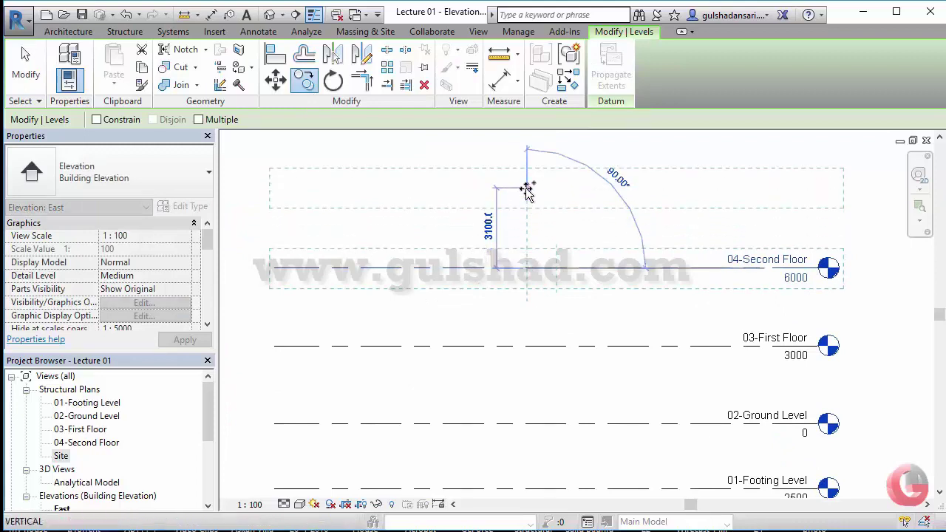
type("3000")
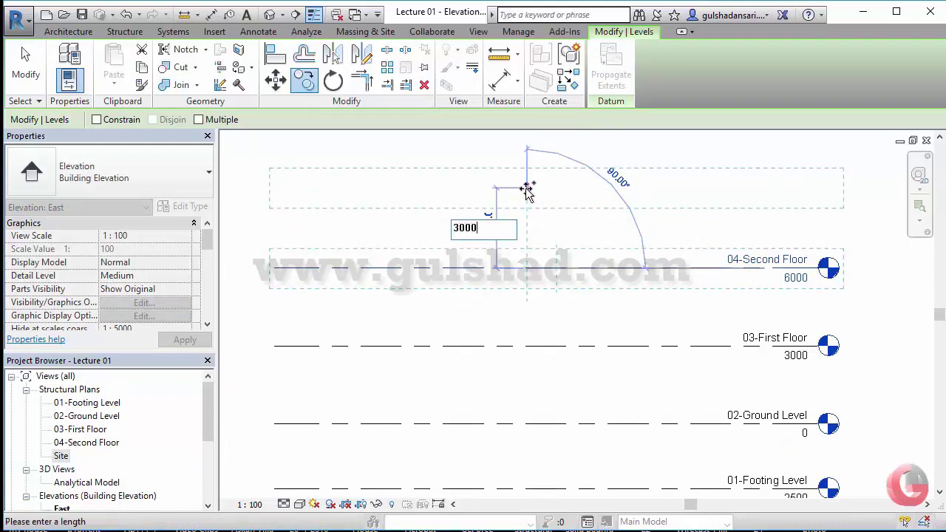
key("Return")
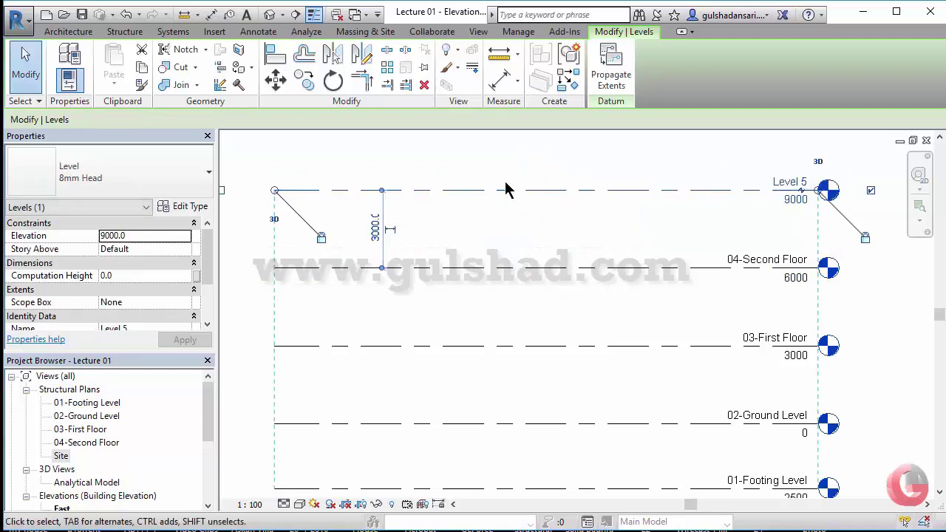
key("Escape")
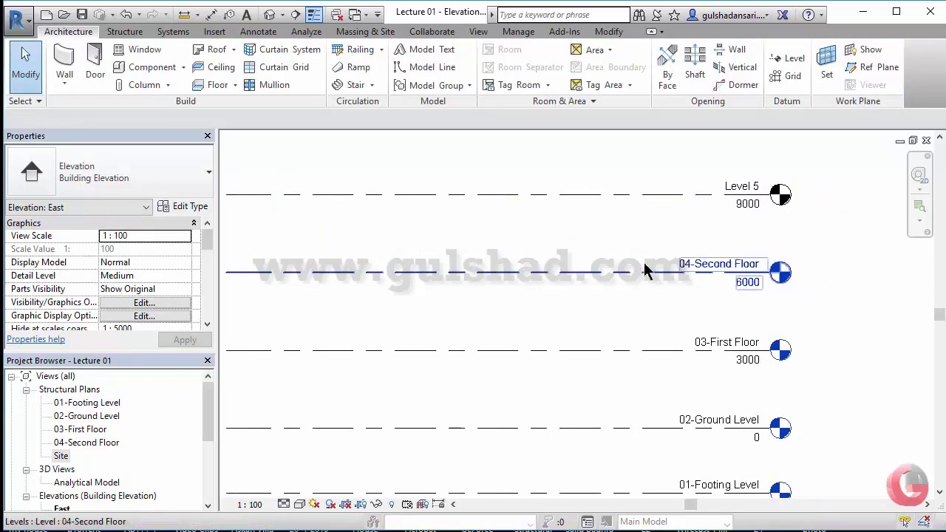
scroll(754, 180, "up", 2)
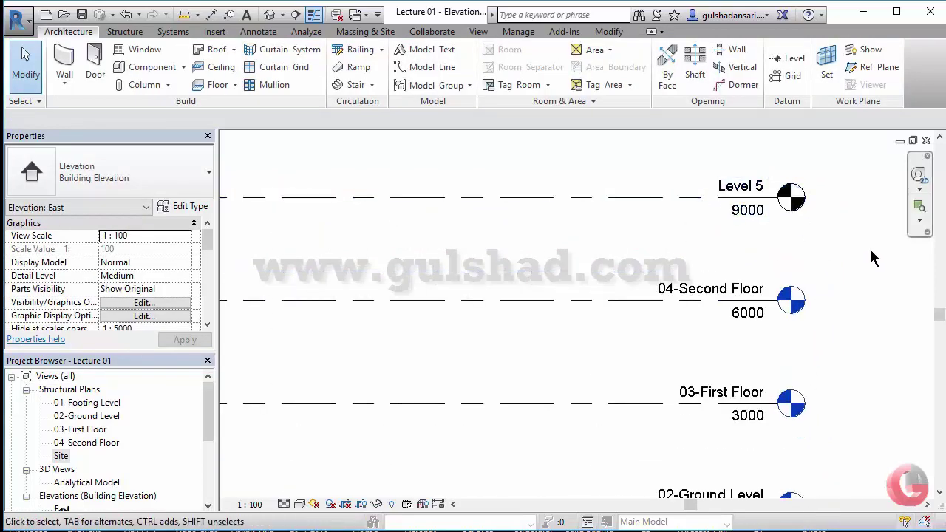
scroll(810, 280, "down", 1)
scroll(813, 259, "down", 1)
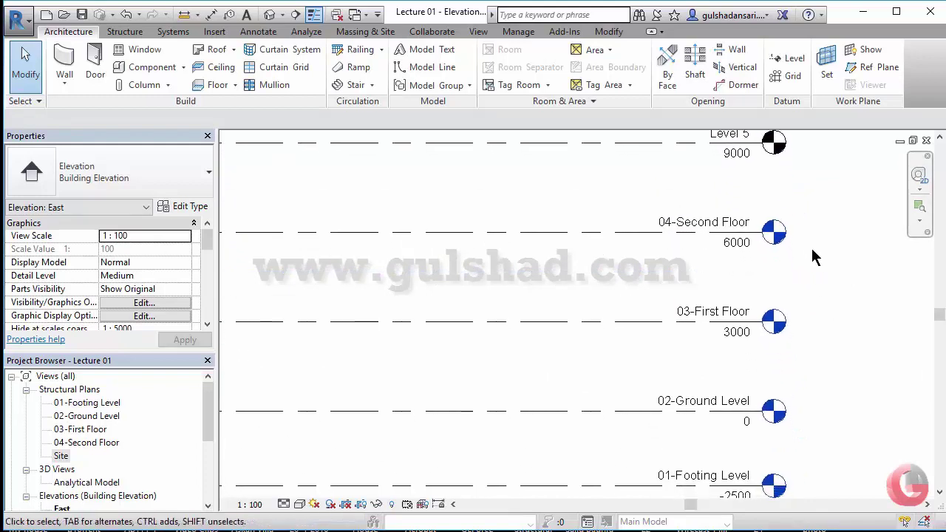
scroll(813, 256, "down", 1)
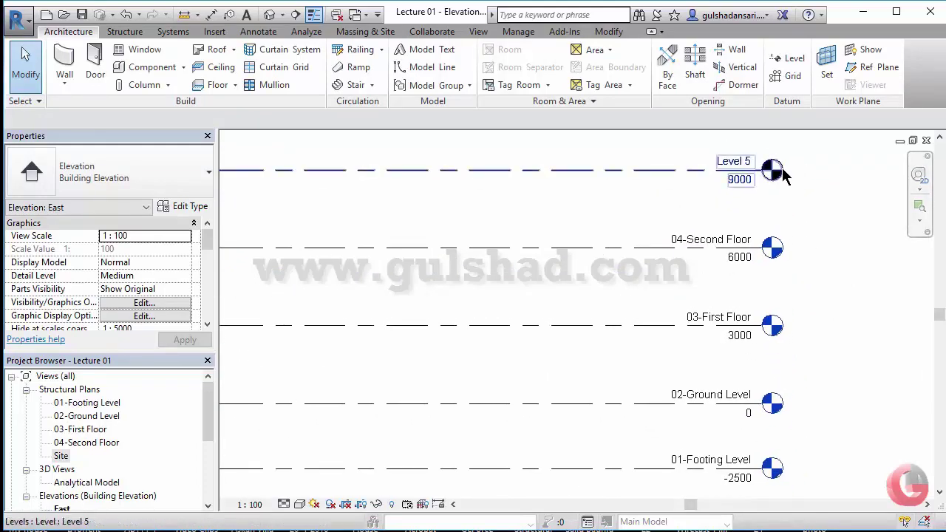
Check the spacing of Level 5 and 02-Ground Level, then bring up the View tools.
left_click(759, 191)
key("Escape")
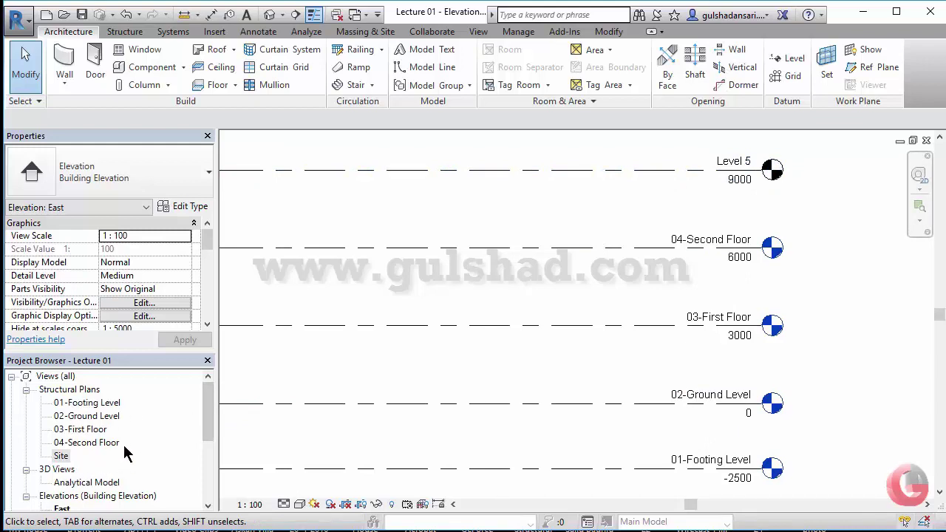
left_click(739, 403)
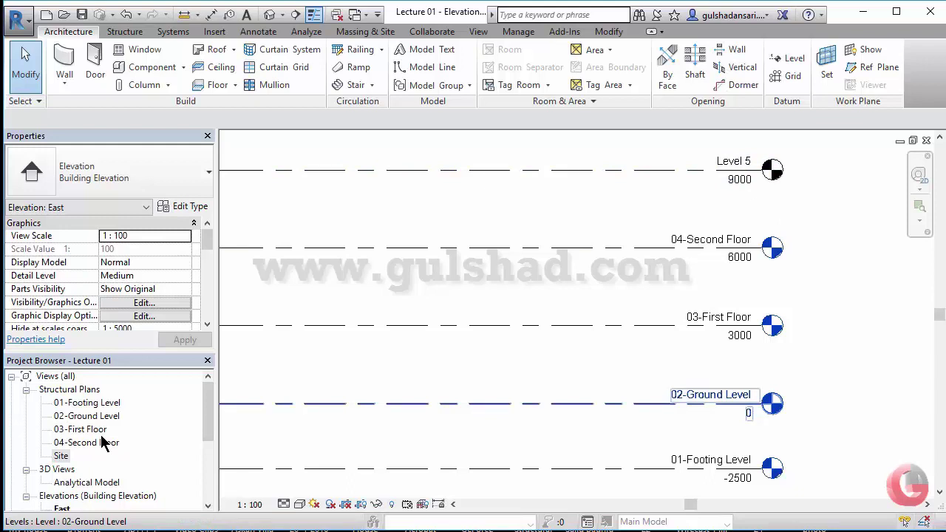
key("Escape")
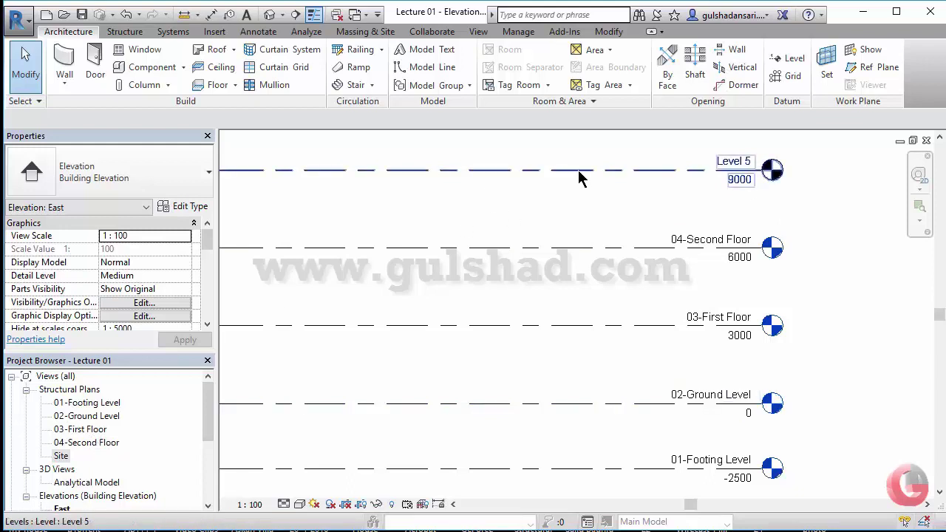
left_click(581, 174)
key("Escape")
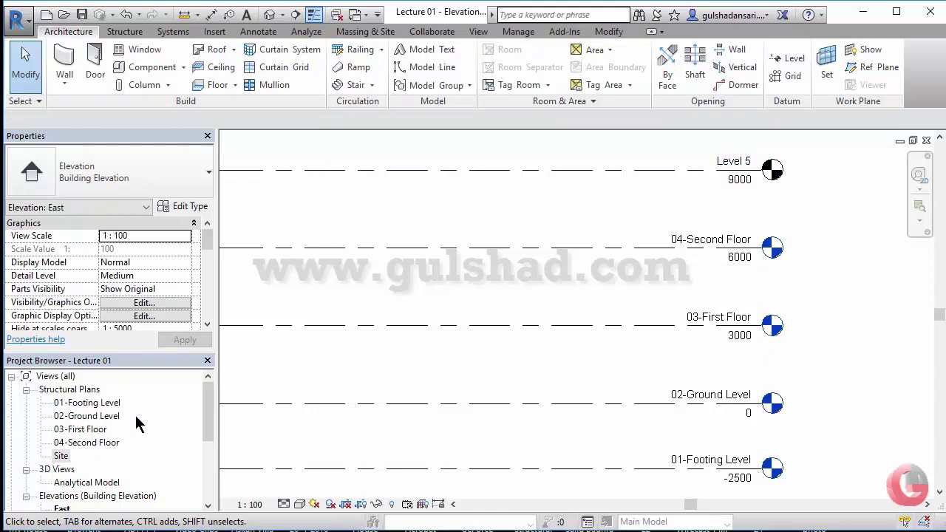
left_click(478, 32)
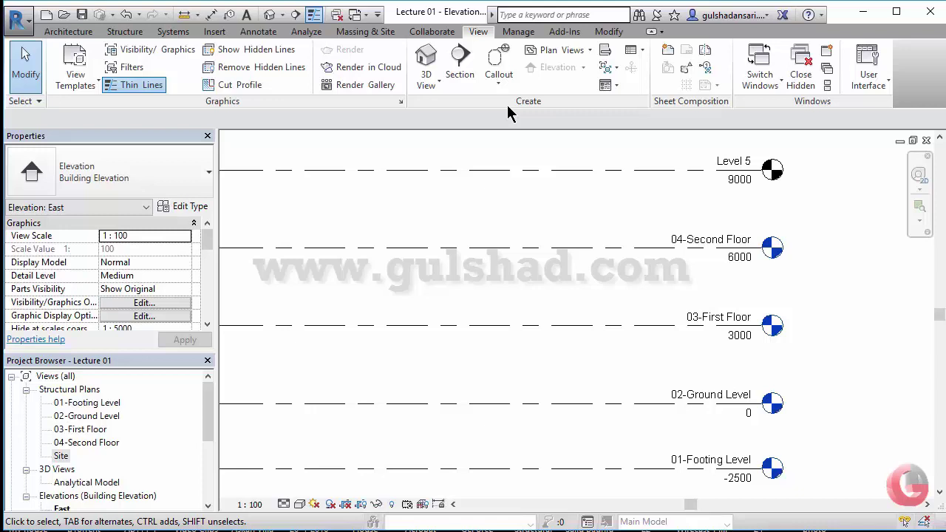
Create a structural plan view for Level 5 via Plan Views > Structural Plan.
left_click(590, 49)
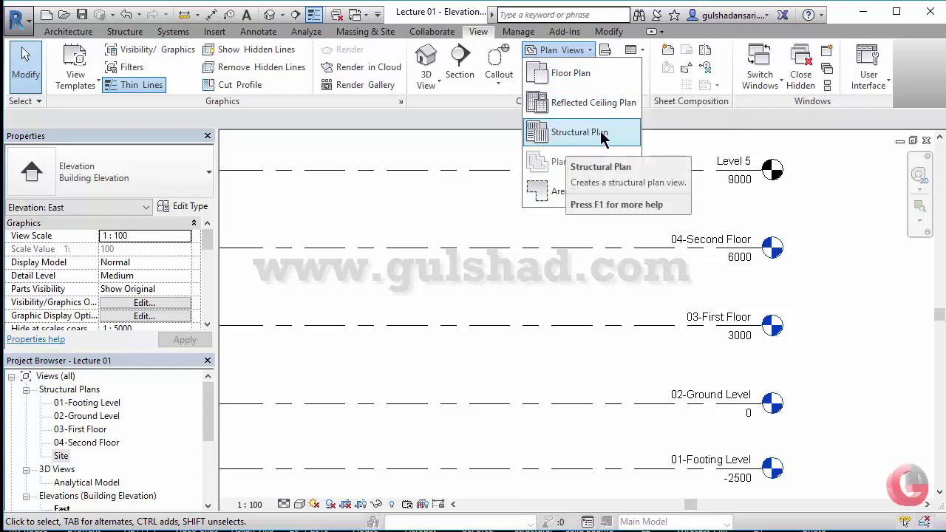
mouse_move(579, 132)
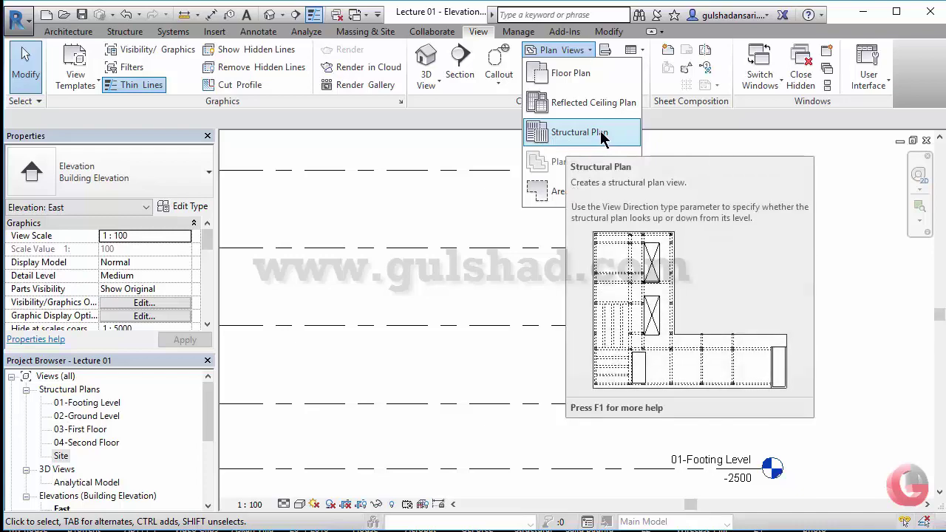
left_click(602, 135)
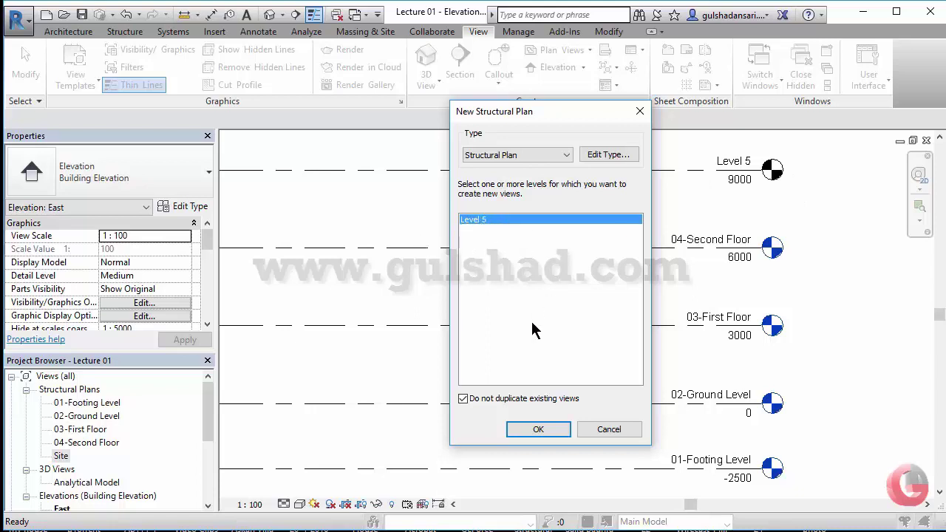
left_click(516, 432)
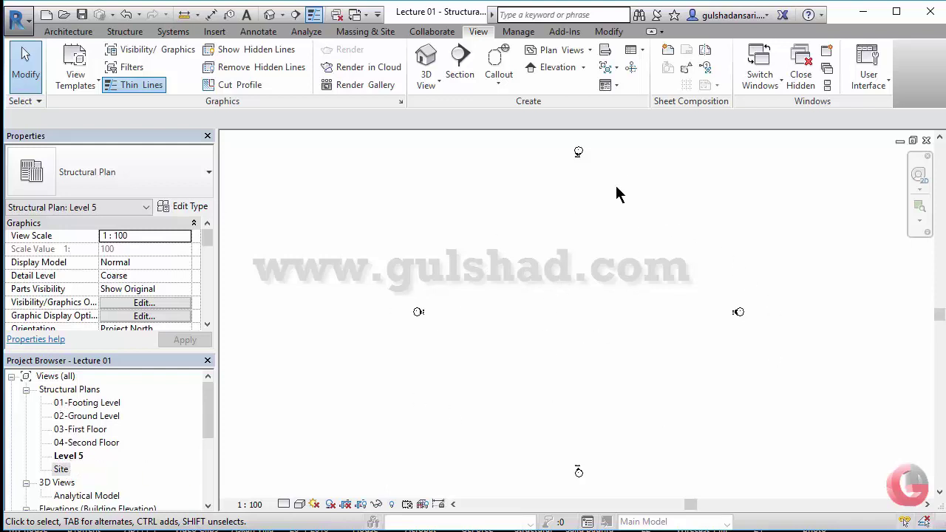
Rename Level 5 and its plan view to 05-Roof Floor, then zoom out to all five levels.
left_click(925, 142)
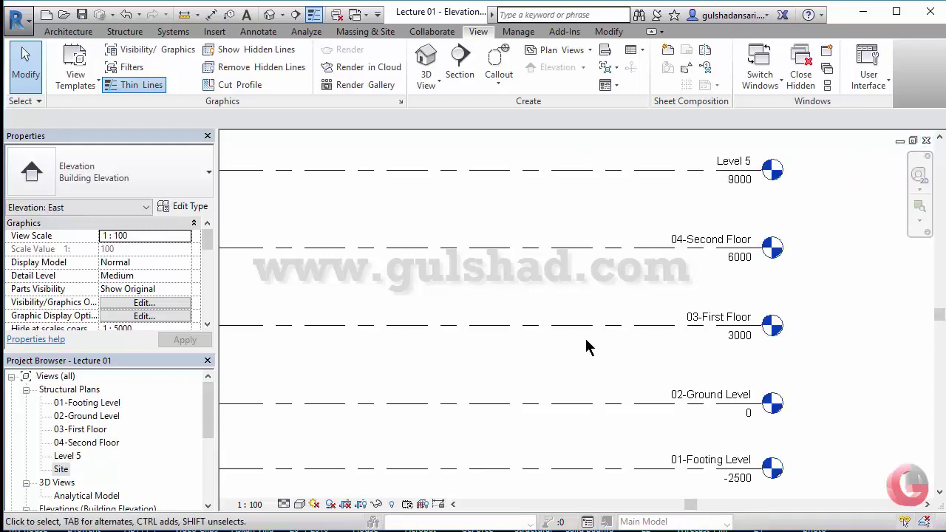
middle_click_drag(586, 342, 365, 427)
scroll(630, 241, "up", 2)
left_click(632, 238)
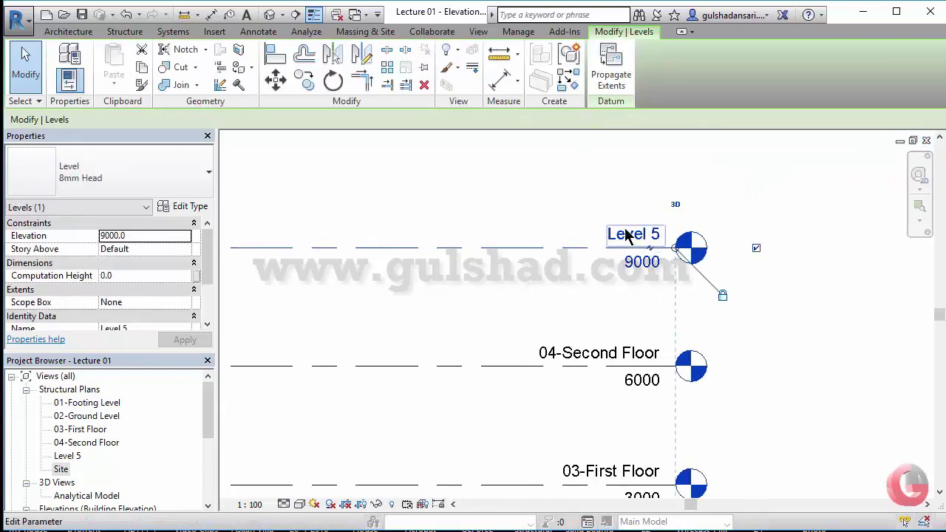
left_click(637, 235)
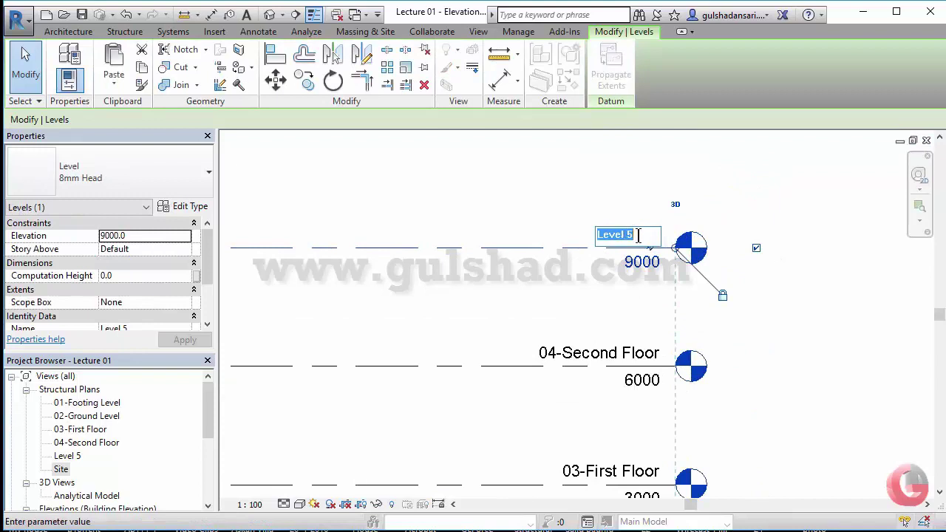
type("05-Roof ")
type("Floor")
left_click(547, 303)
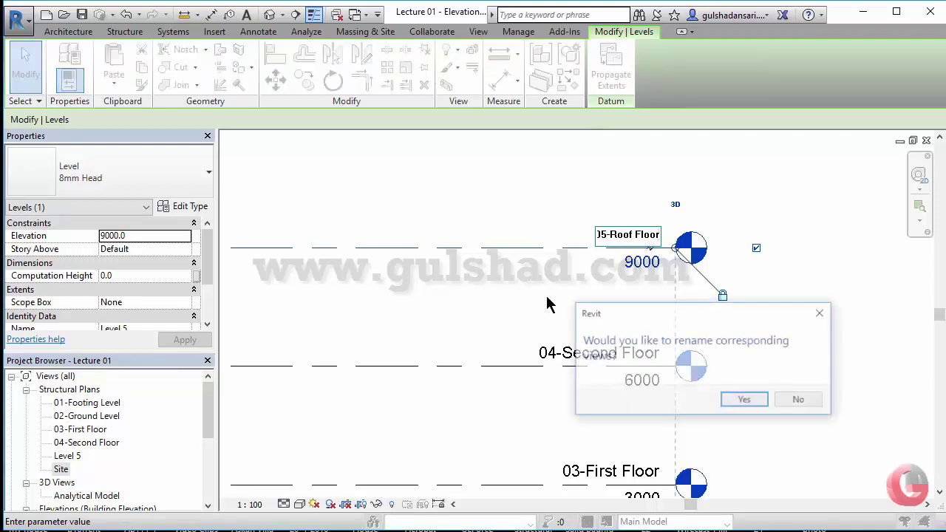
left_click(744, 399)
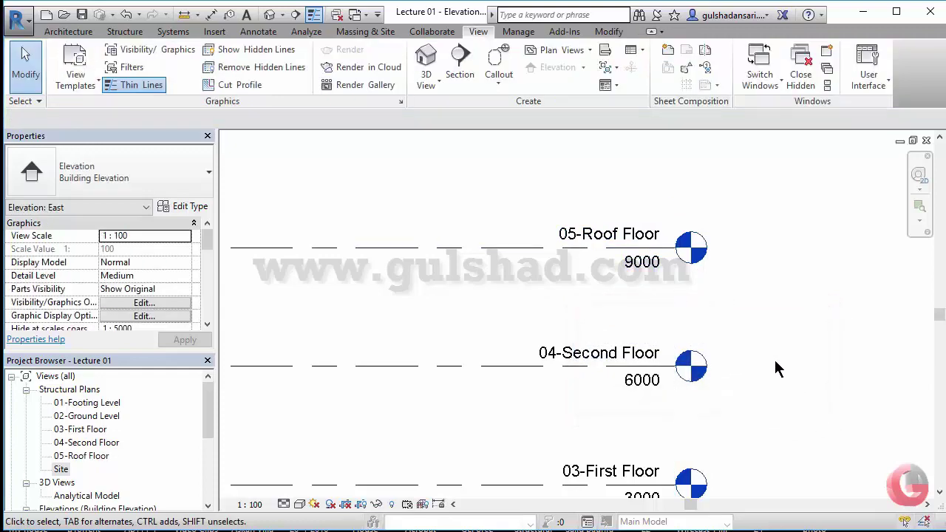
scroll(758, 318, "down", 2)
middle_click_drag(722, 407, 768, 305)
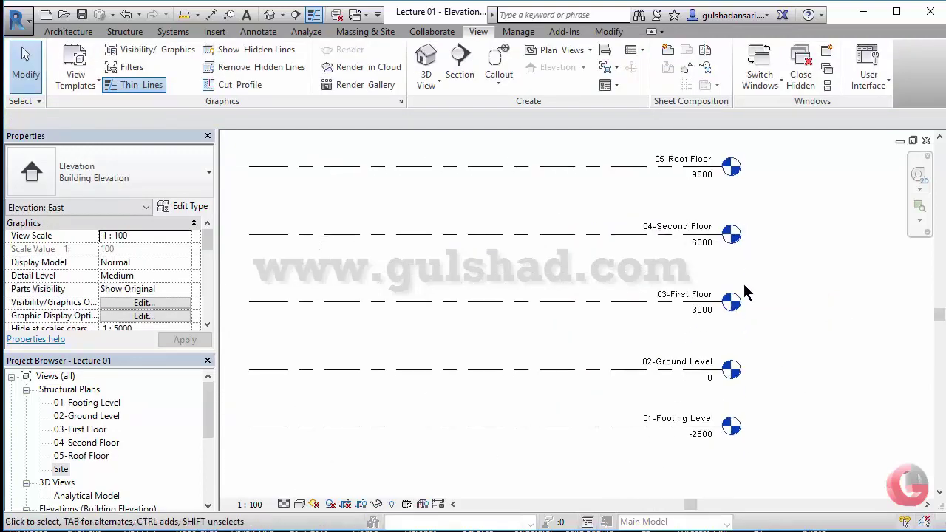